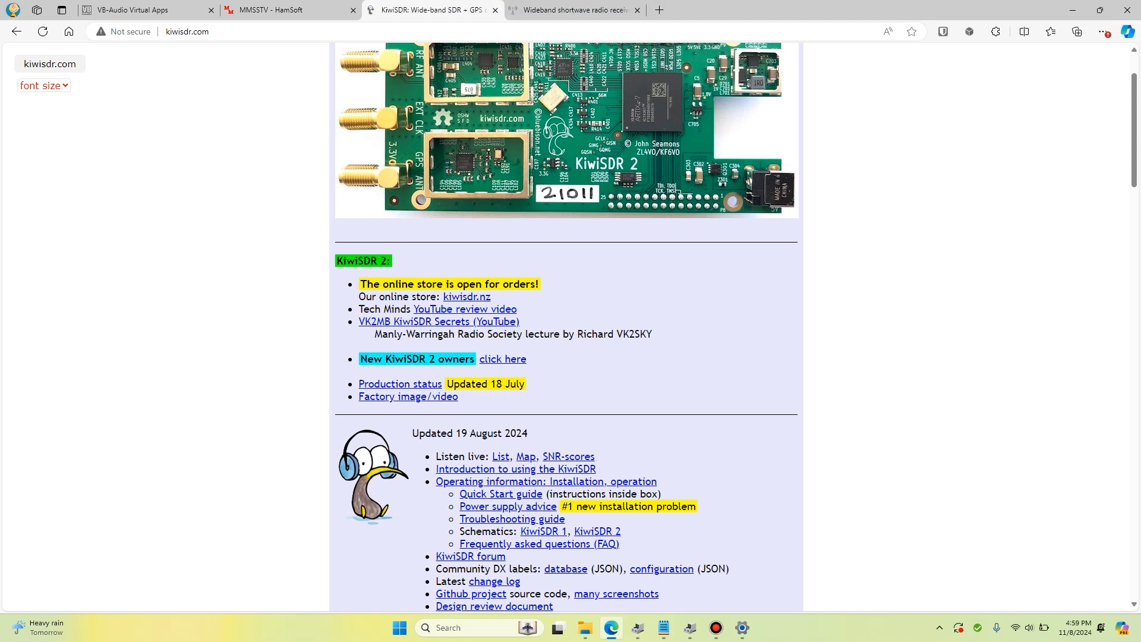
Download MMSSTV113A.exe from the HamSoft page and accept the license agreement in its setup wizard
click(290, 10)
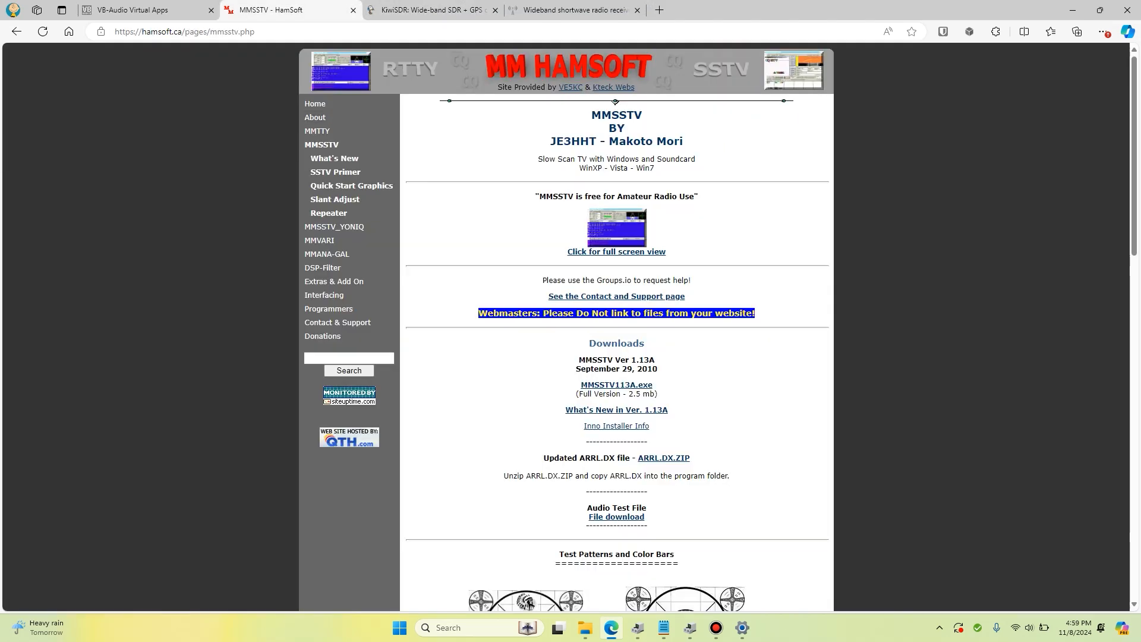
click(616, 385)
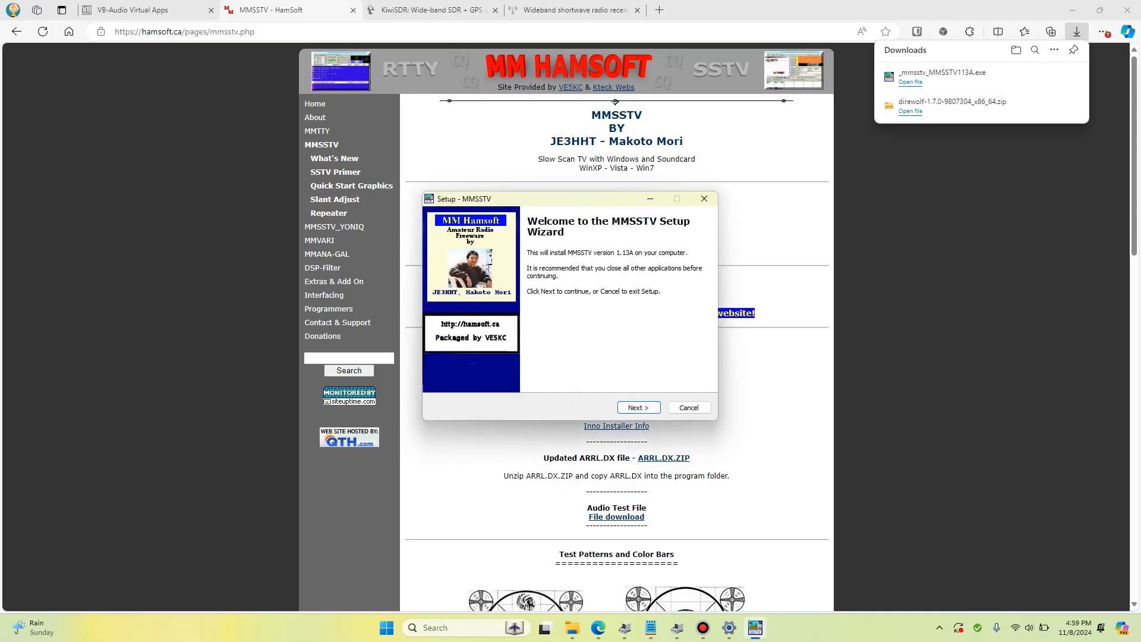
click(638, 407)
click(450, 371)
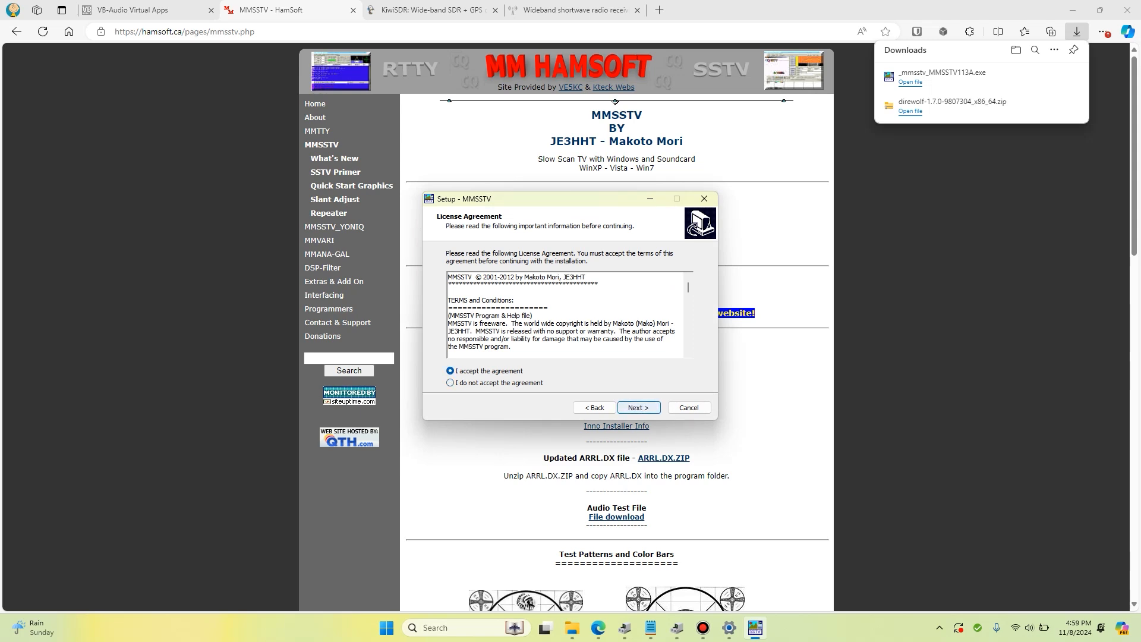
click(639, 407)
Install MMSSTV with the default folders and a desktop icon, and finish the setup
key(Return)
key(Return)
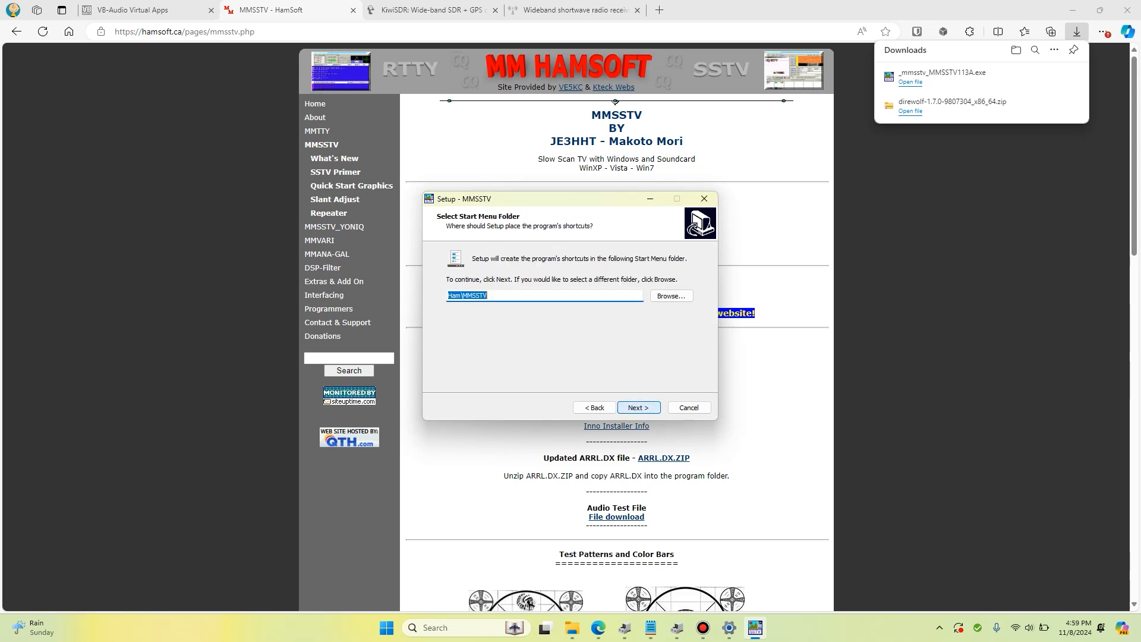
key(Return)
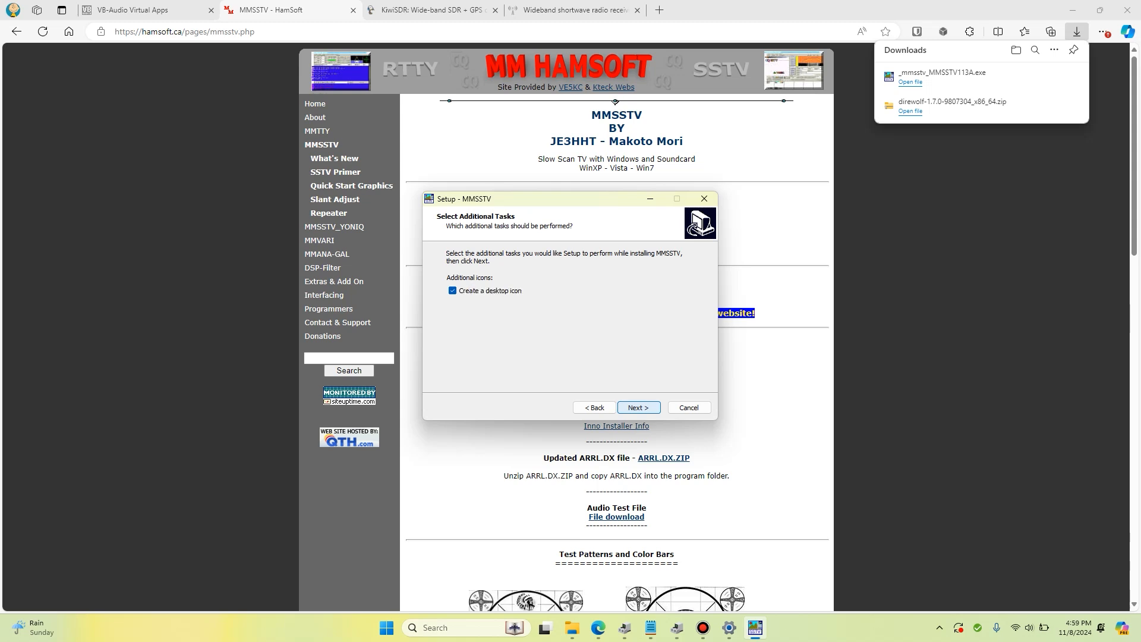
key(Return)
key(Return)
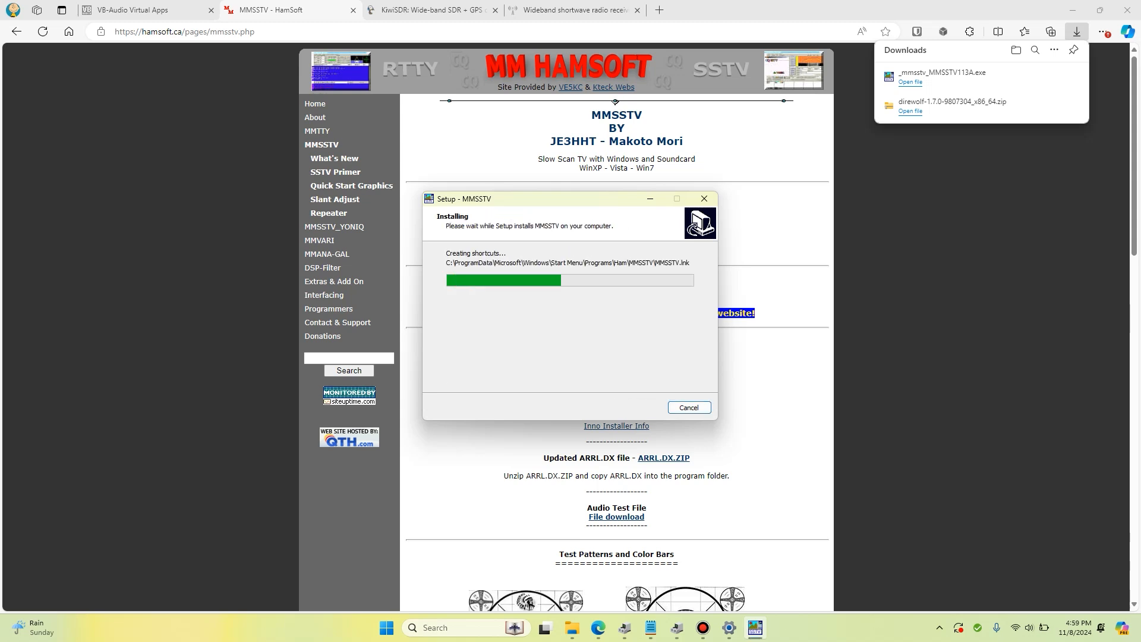
key(Return)
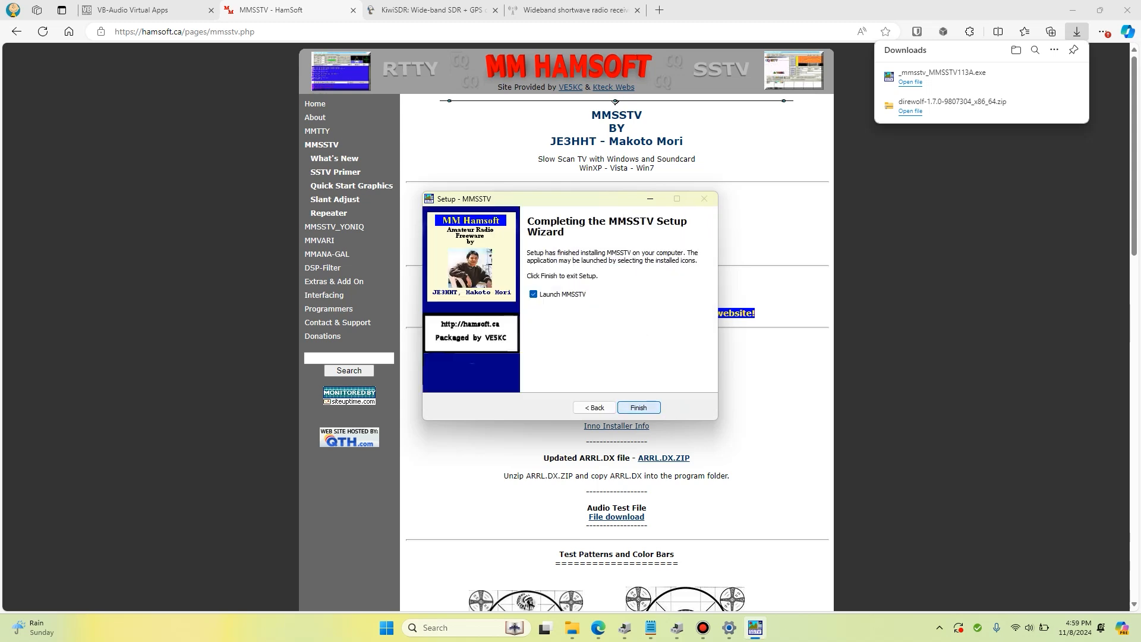
key(Return)
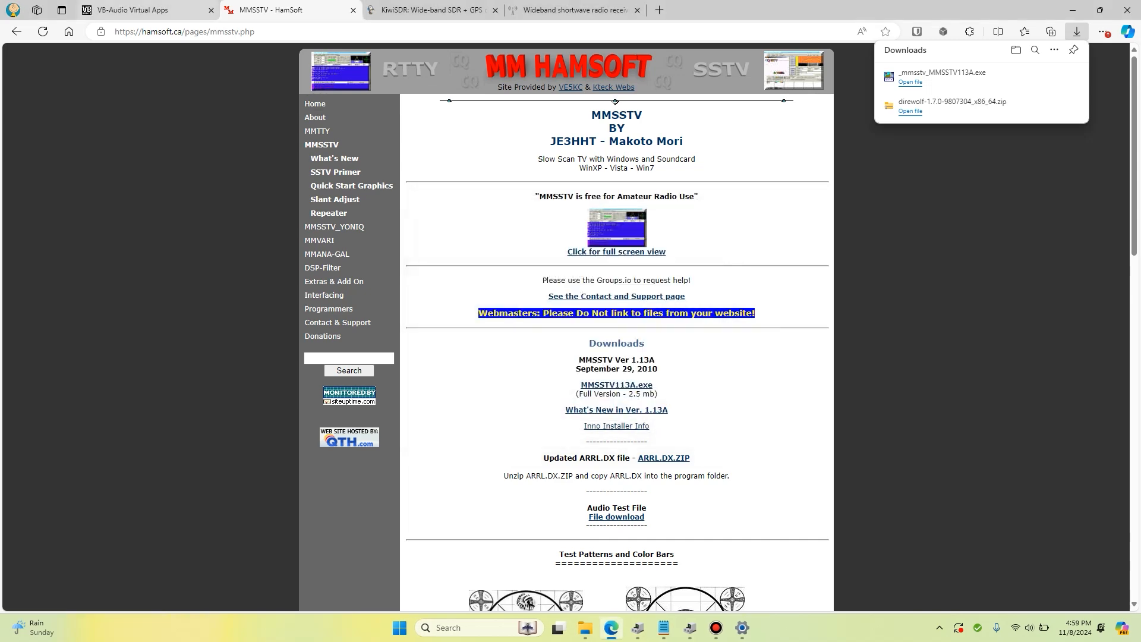
Download the new Windows VB-CABLE package, VBCABLE_Driver_Pack45.zip, from the VB-Audio page and open the archive
click(143, 10)
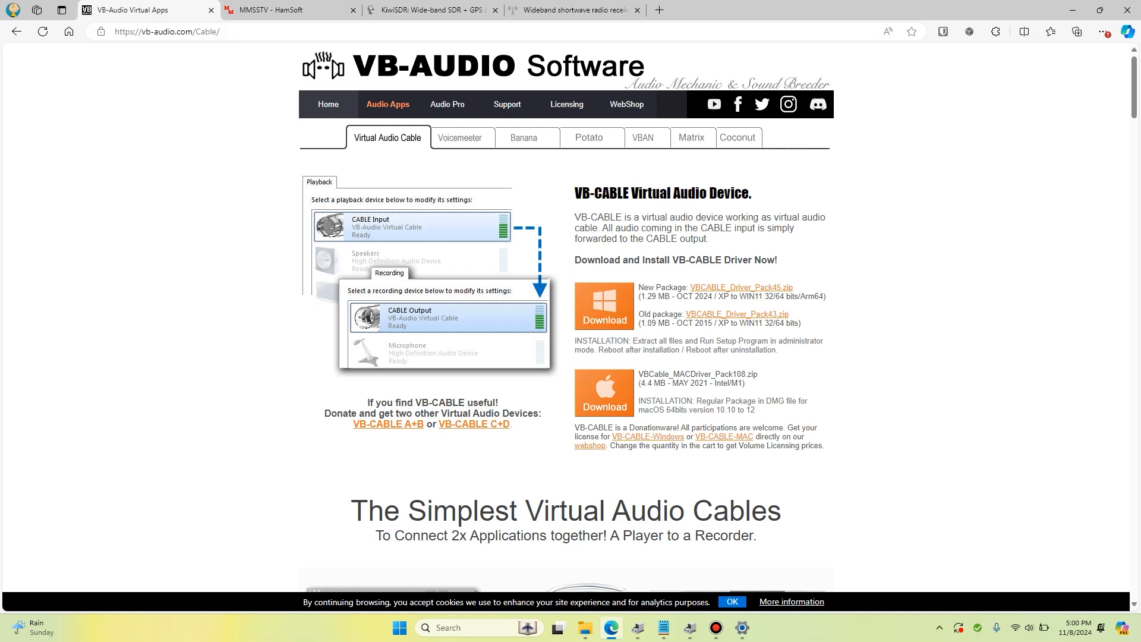
click(605, 306)
scroll(604, 307, down, 5)
scroll(566, 321, down, 10)
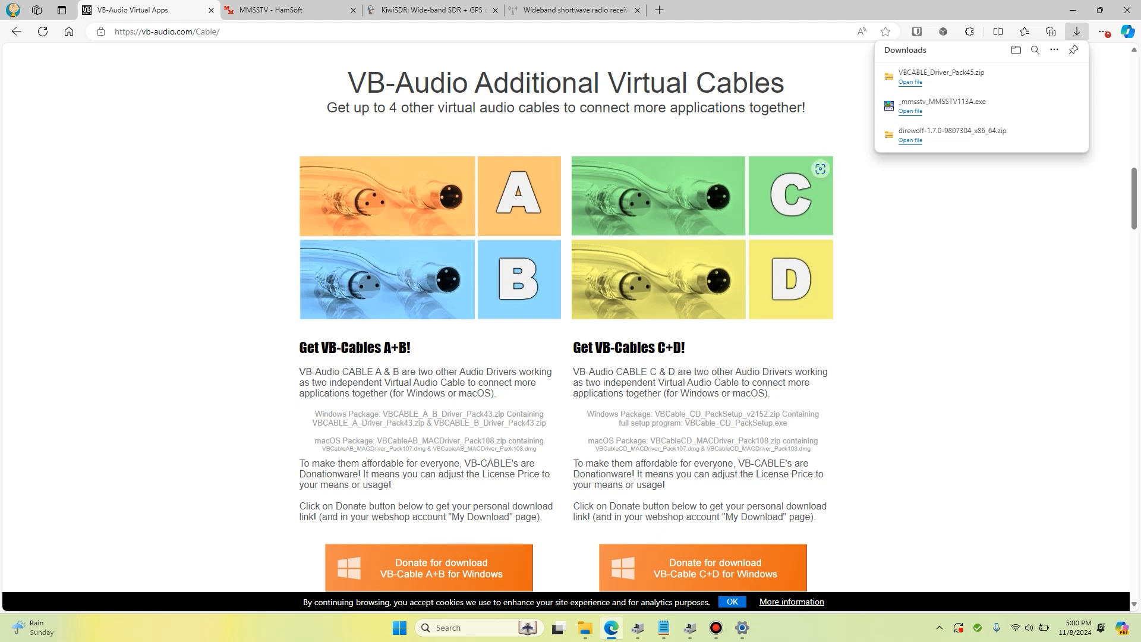
click(911, 82)
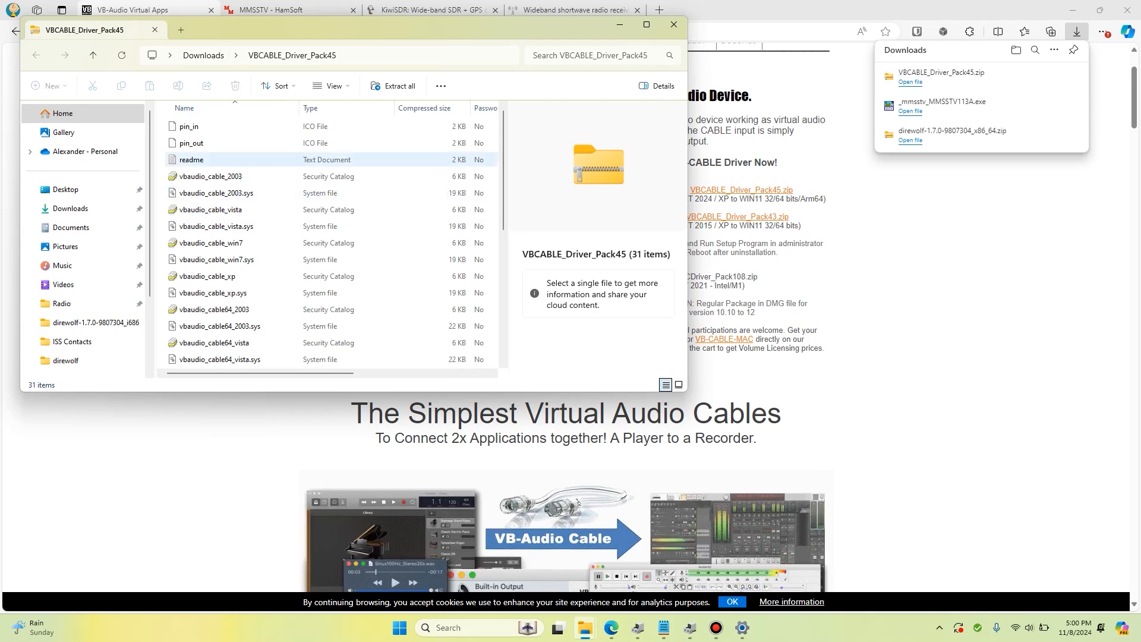
Extract the VBCABLE_Driver_Pack45 archive in the Downloads folder to its default destination
click(203, 55)
right_click(205, 143)
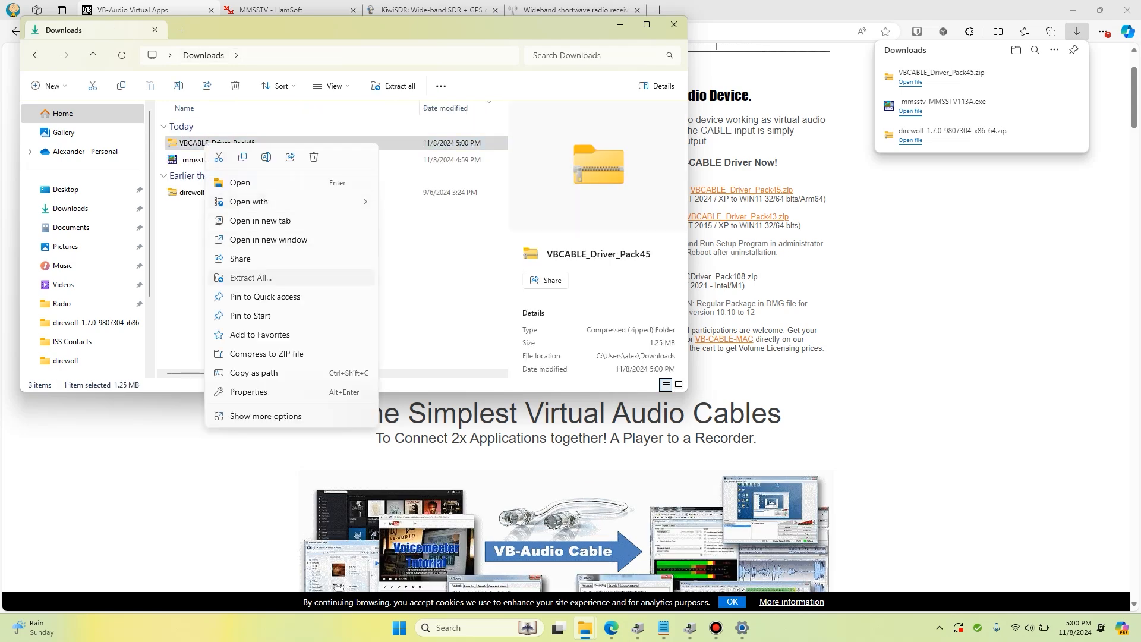
click(250, 278)
key(Return)
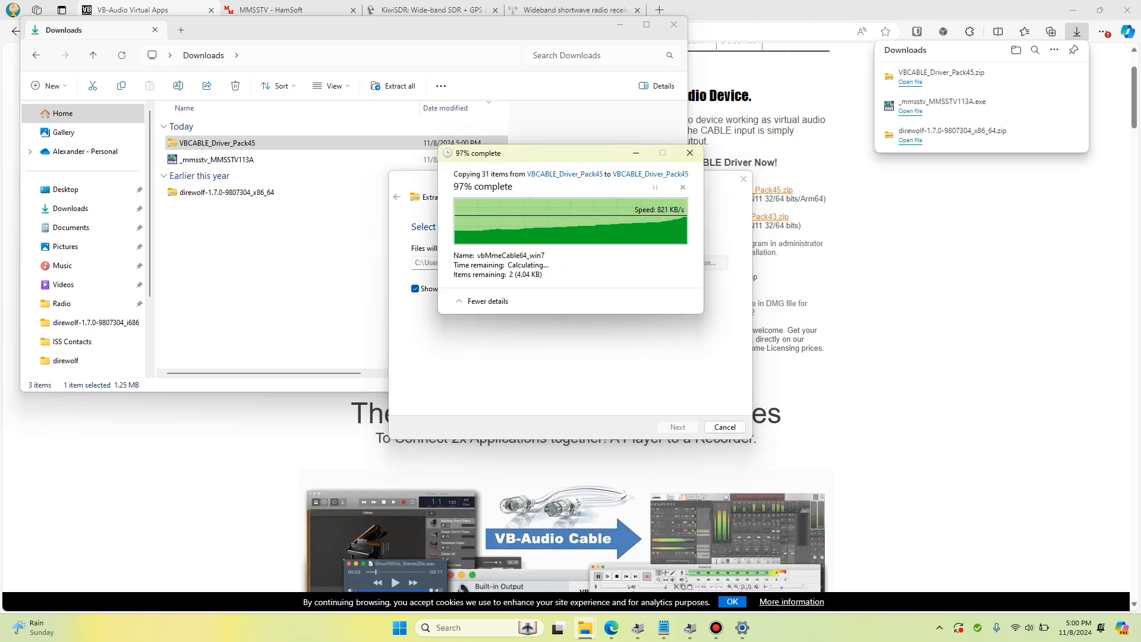
Run VBCABLE_Setup_x64 from the extracted driver folder as administrator
scroll(347, 276, down, 2)
scroll(347, 276, up, 3)
click(238, 192)
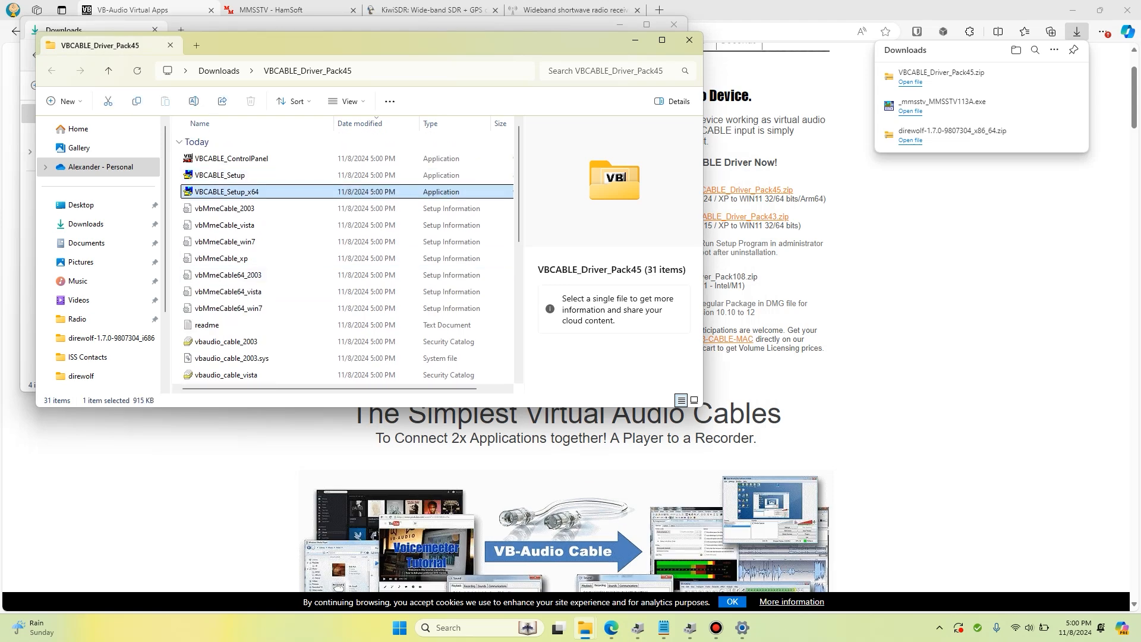
right_click(237, 190)
click(277, 246)
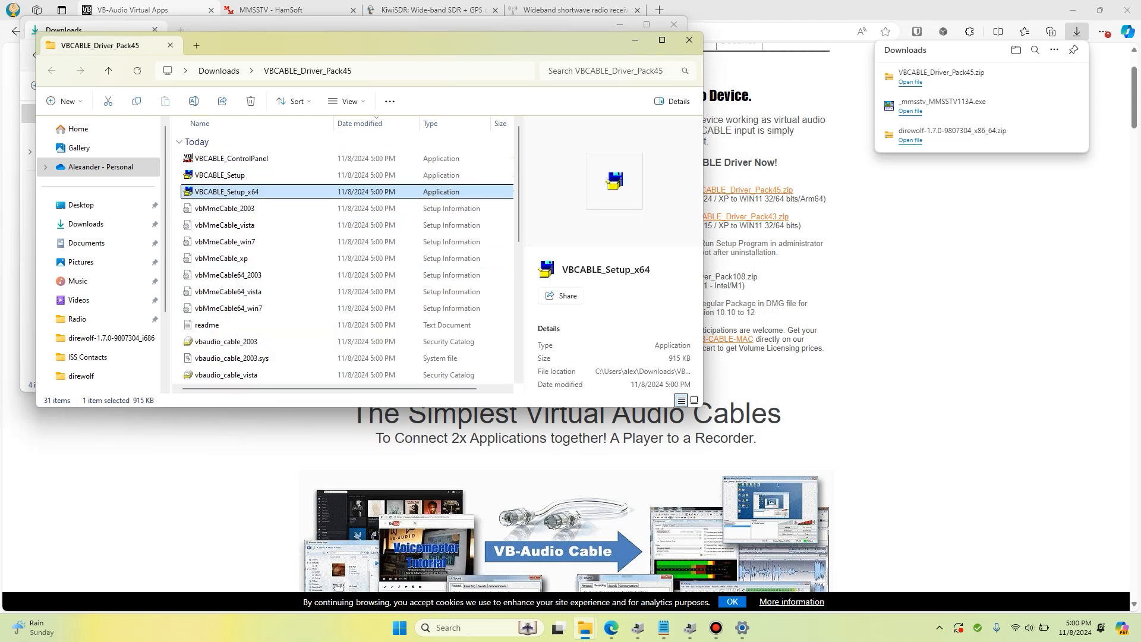
right_click(258, 193)
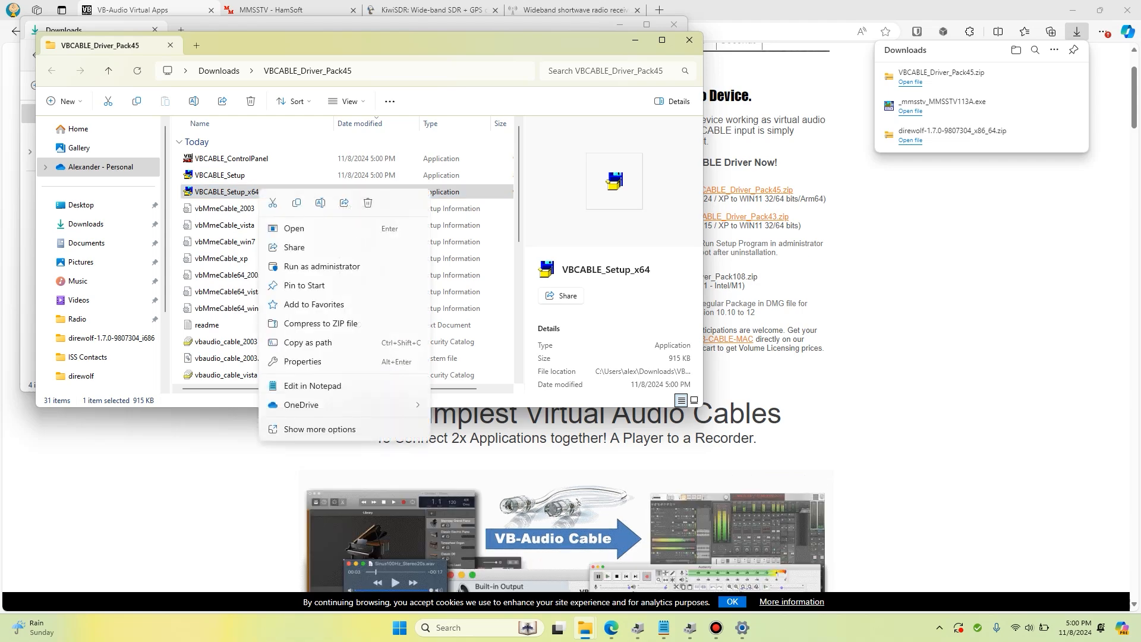
click(321, 265)
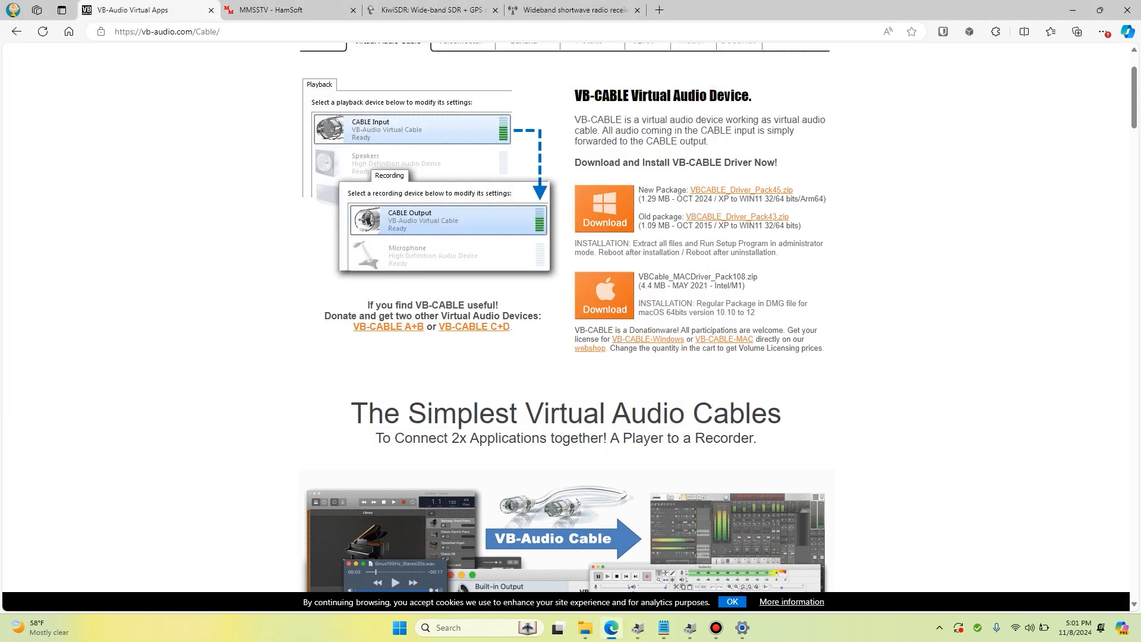
Search Windows for "sounds", open the system sound settings and move the Sound window nearer the screen's middle
click(467, 628)
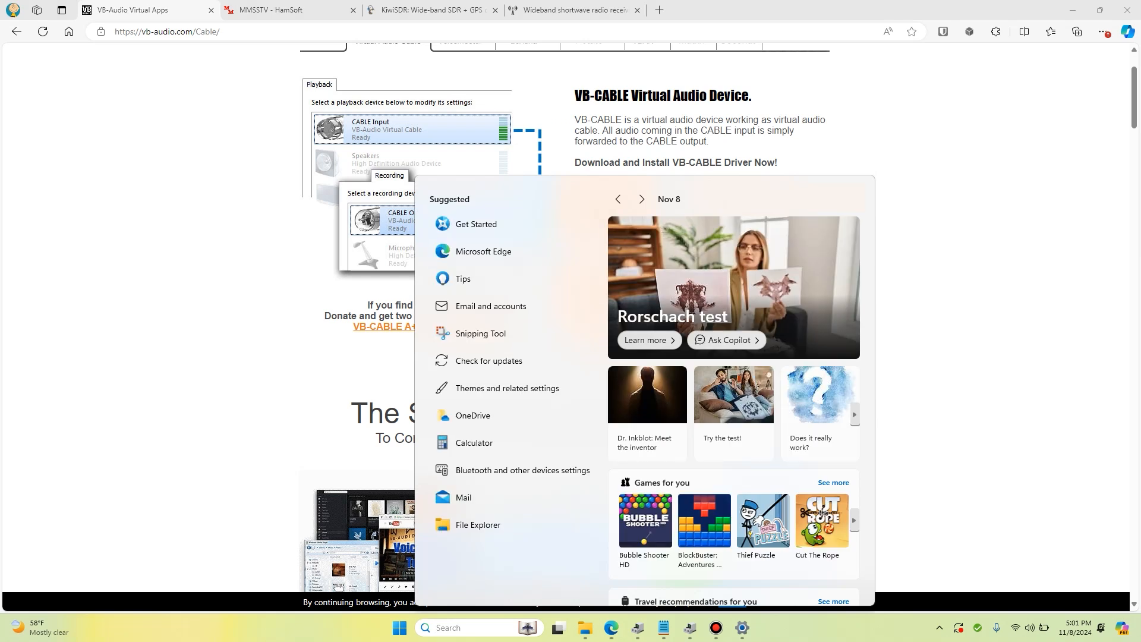
text(sounds)
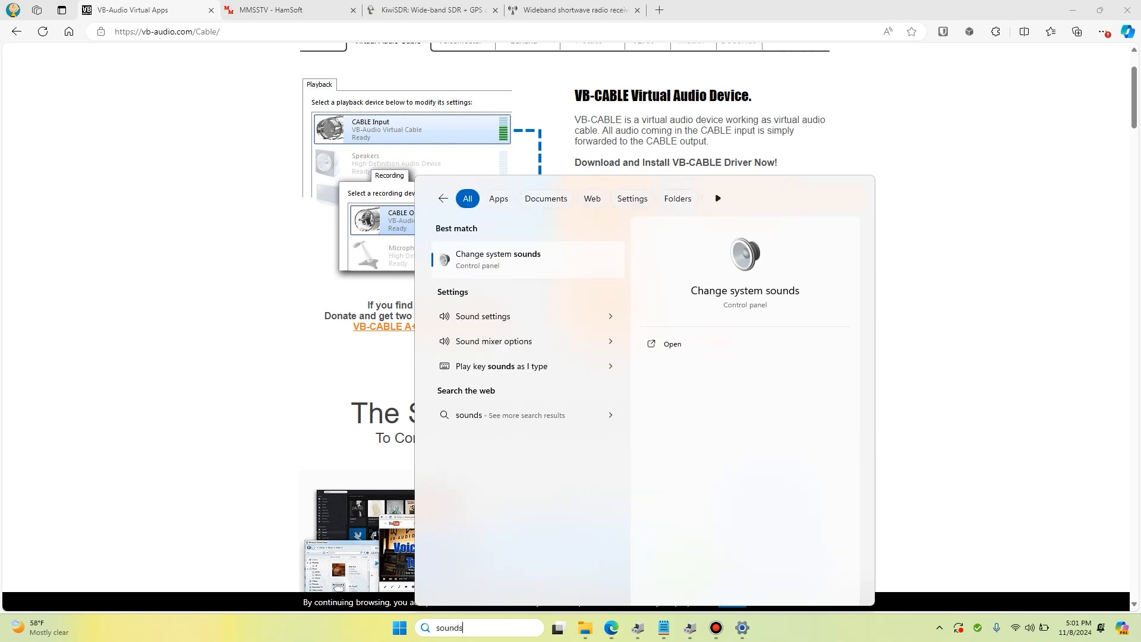
key(Return)
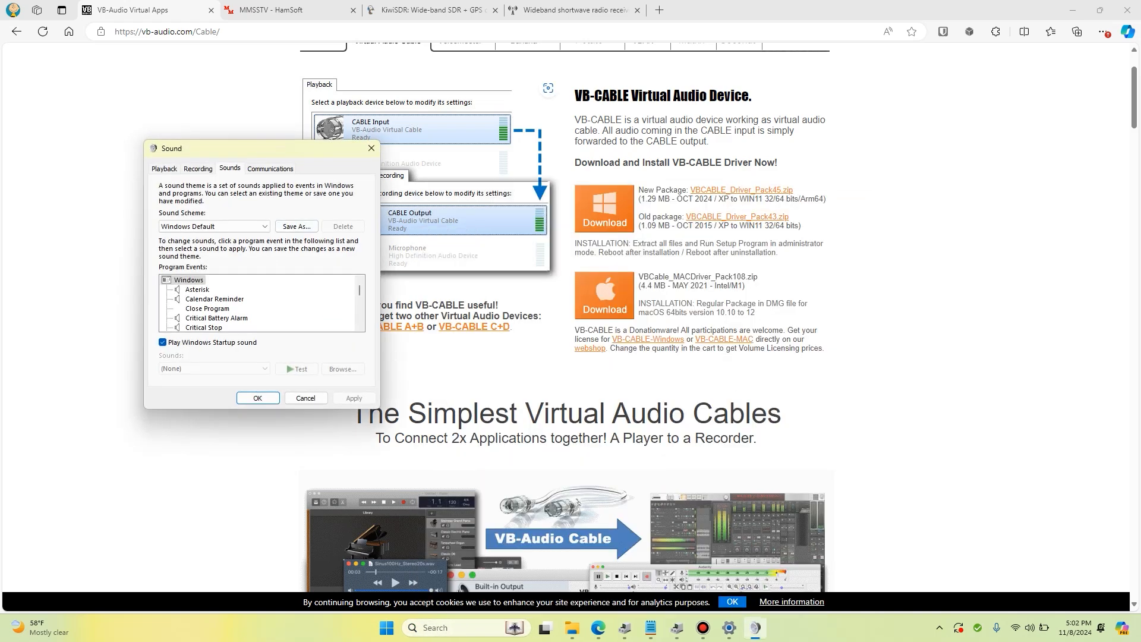
drag(211, 149, 393, 128)
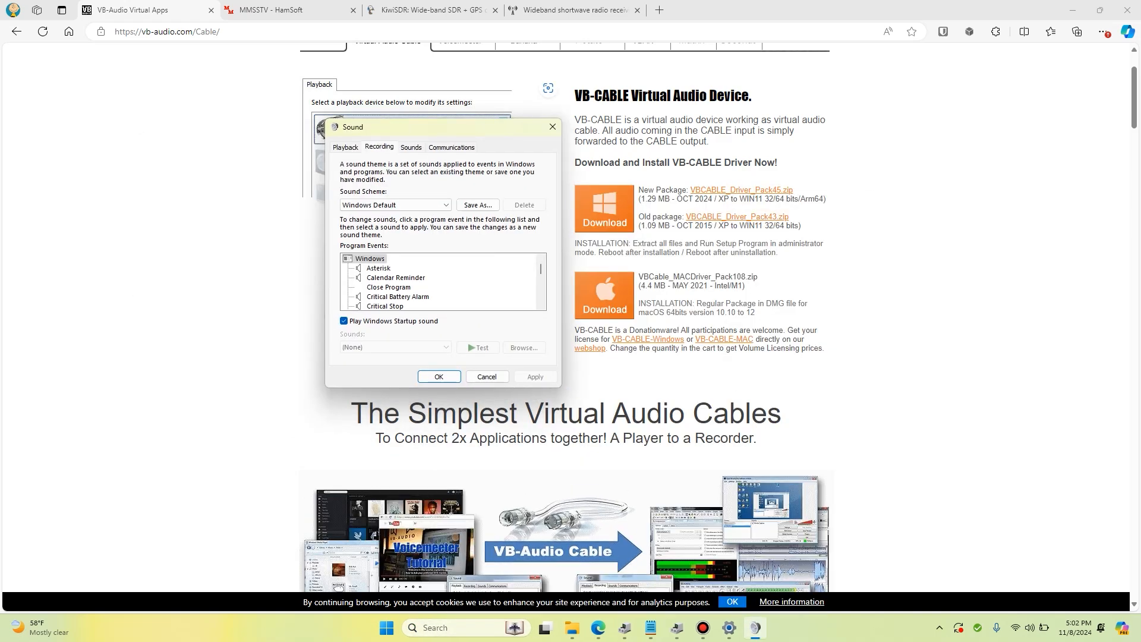
Check the recording devices for CABLE Output and the playback devices for CABLE Input
click(379, 147)
click(416, 285)
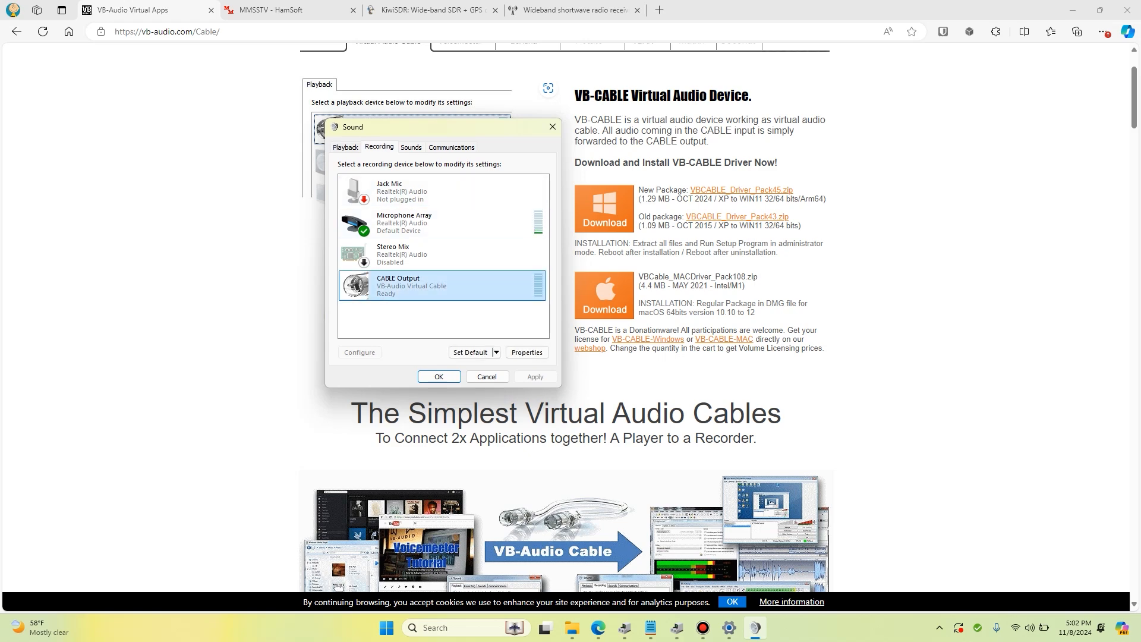
click(345, 146)
click(416, 254)
click(416, 223)
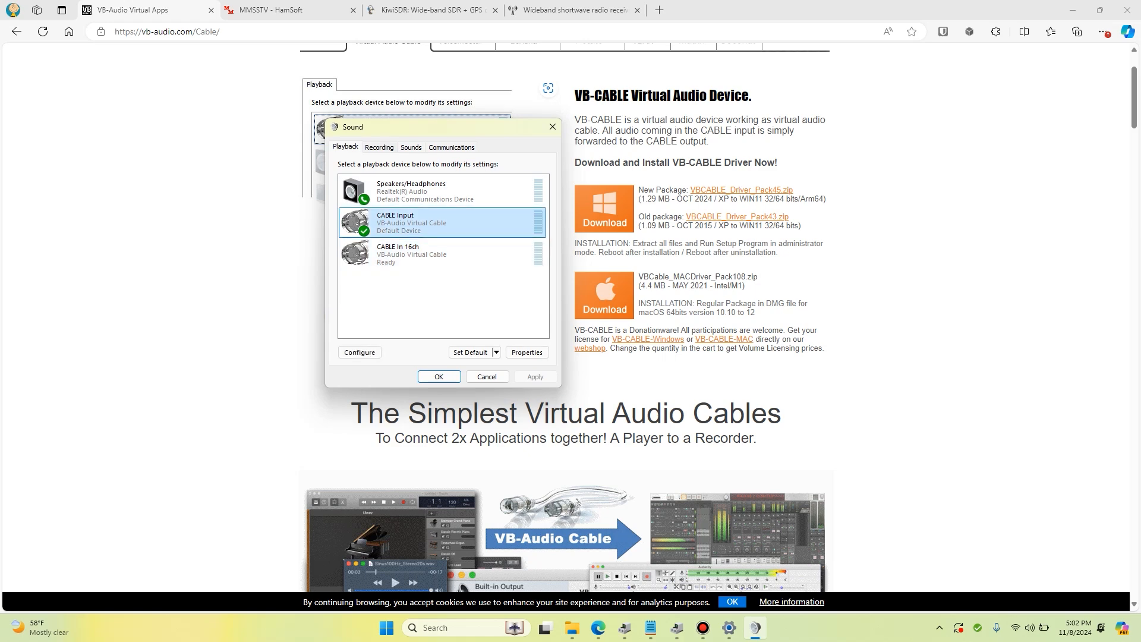
click(379, 147)
click(416, 286)
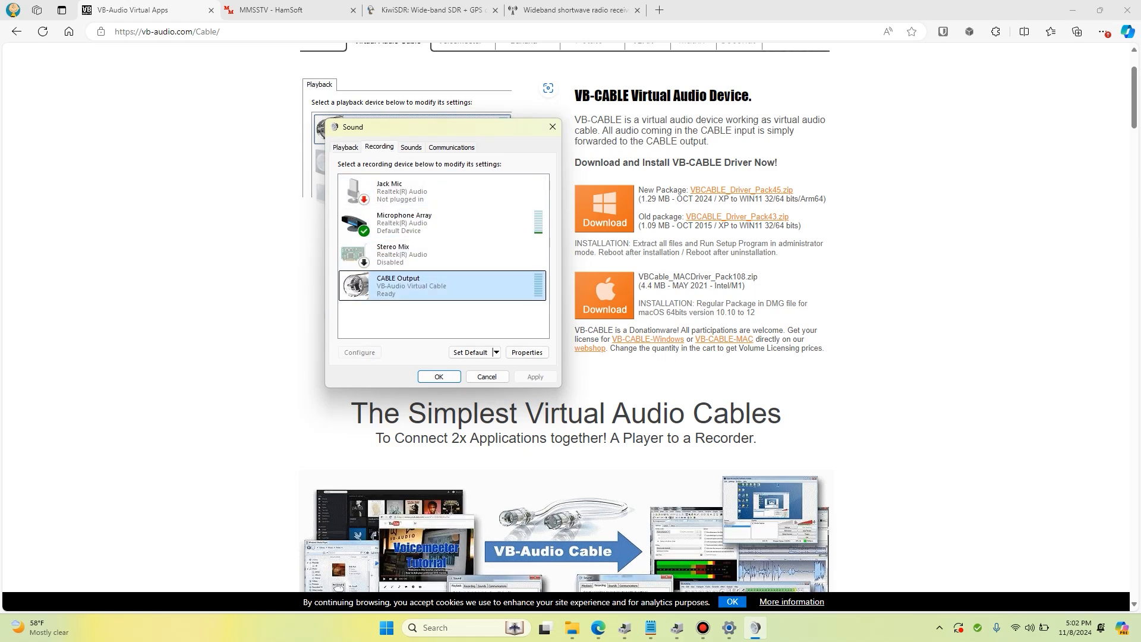
View the properties of the CABLE Output recording device and return to the playback devices
double_click(416, 286)
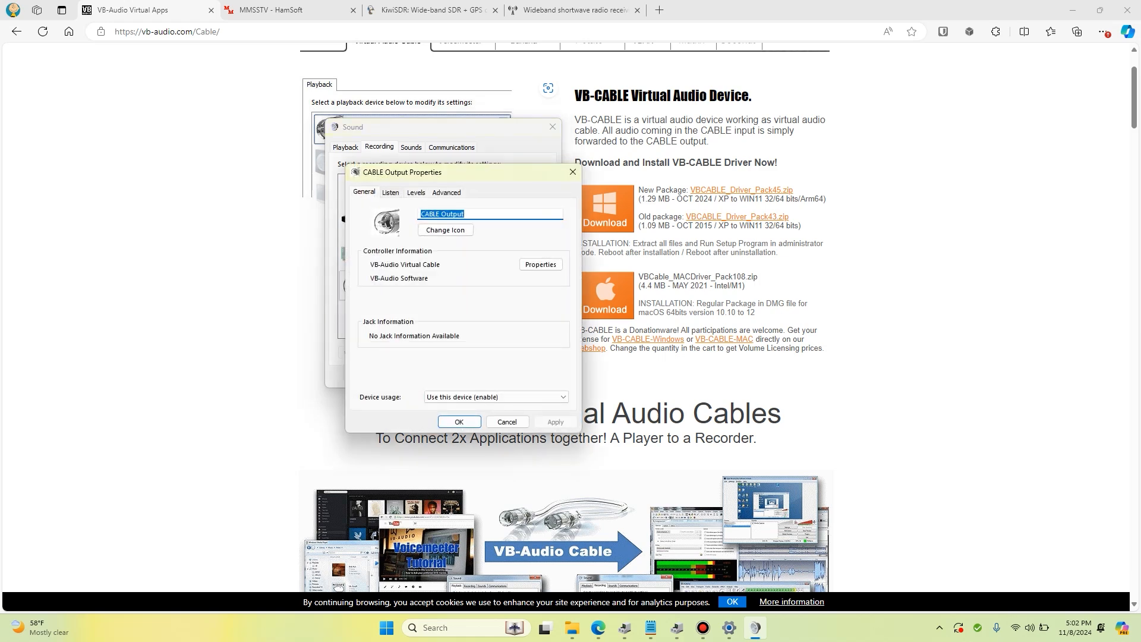
click(390, 192)
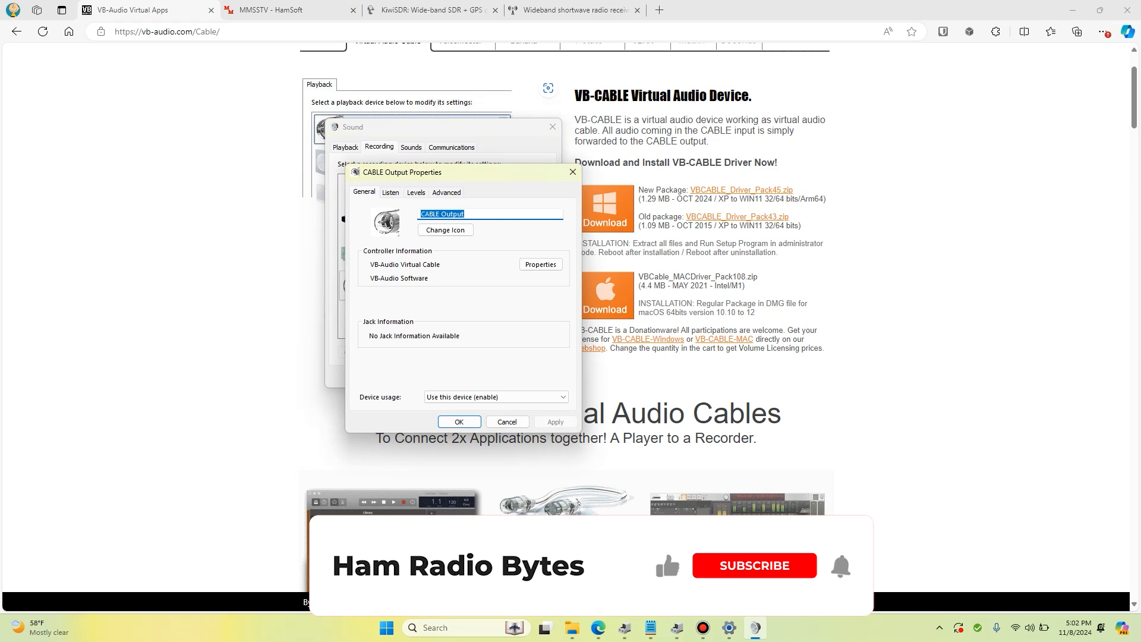
click(573, 173)
click(345, 147)
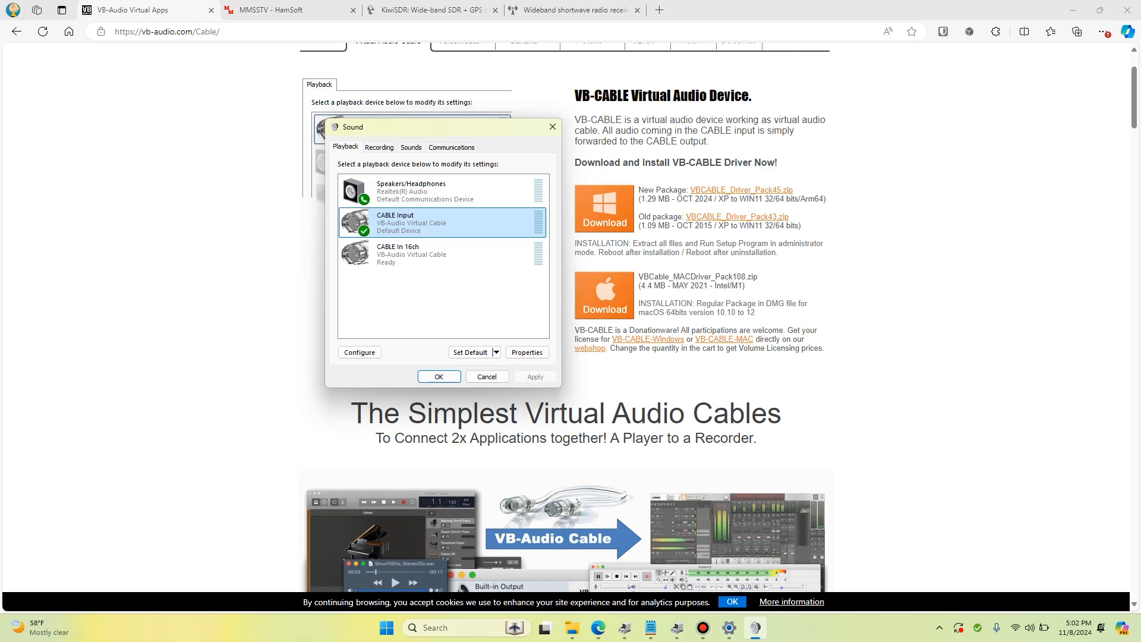
Search Windows for "mm", launch MMSSTV, dismiss its callsign request and reposition its window
key(super+s)
text(mm)
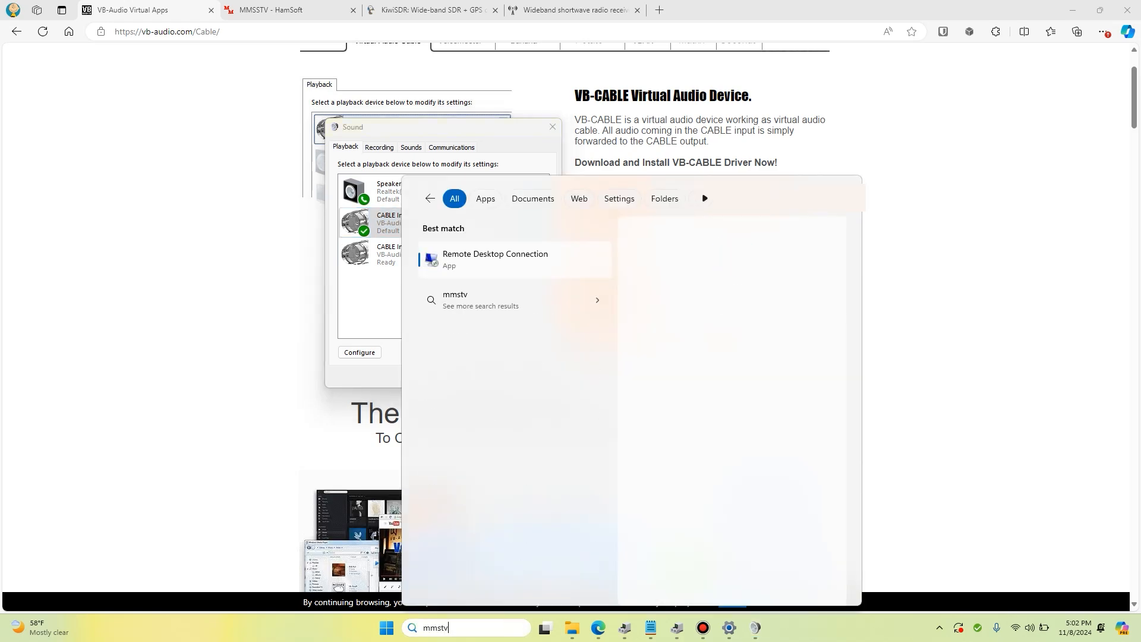
key(Return)
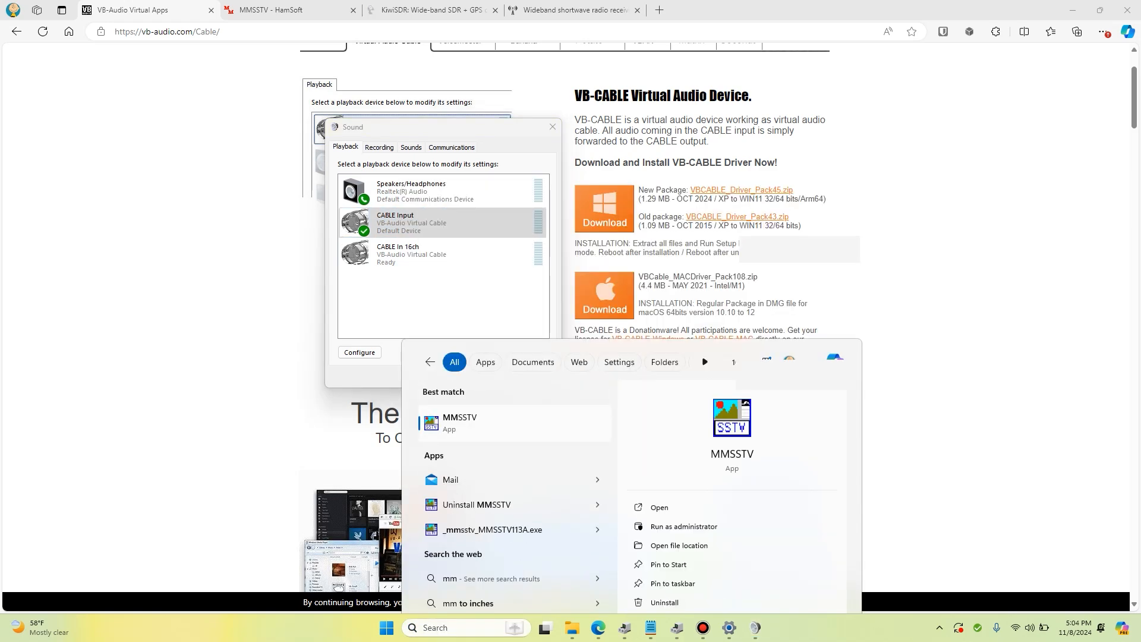
key(Tab)
key(Tab)
key(Return)
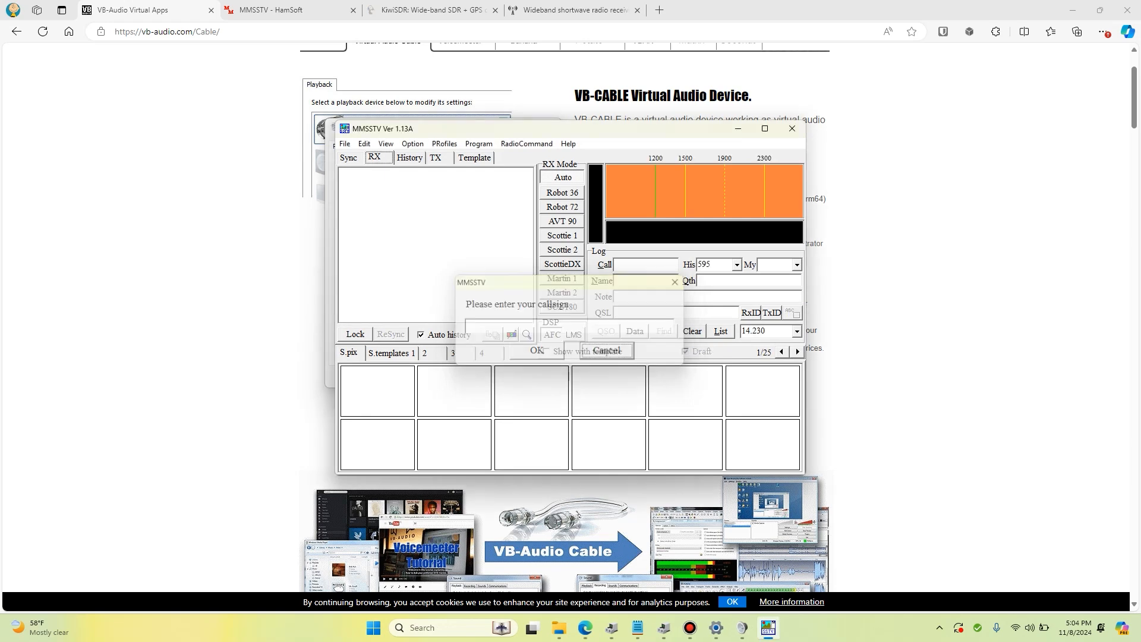
drag(448, 131, 485, 103)
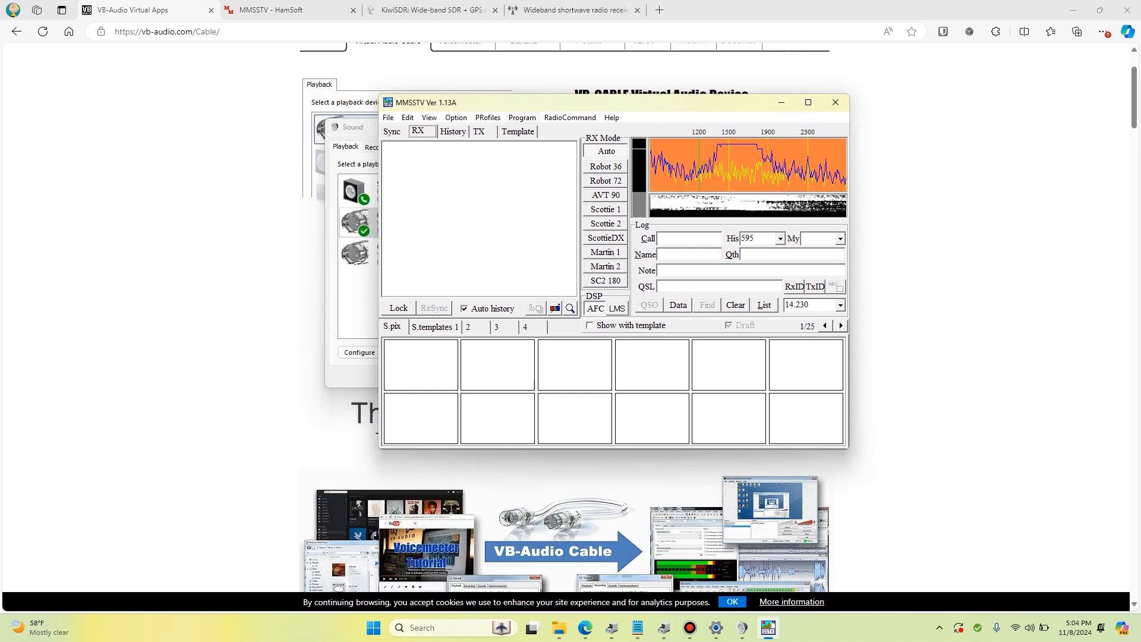
Set the MMSSTV sound card input to CABLE Output (VB-Audio Virtual Cable) and apply the setup
click(456, 117)
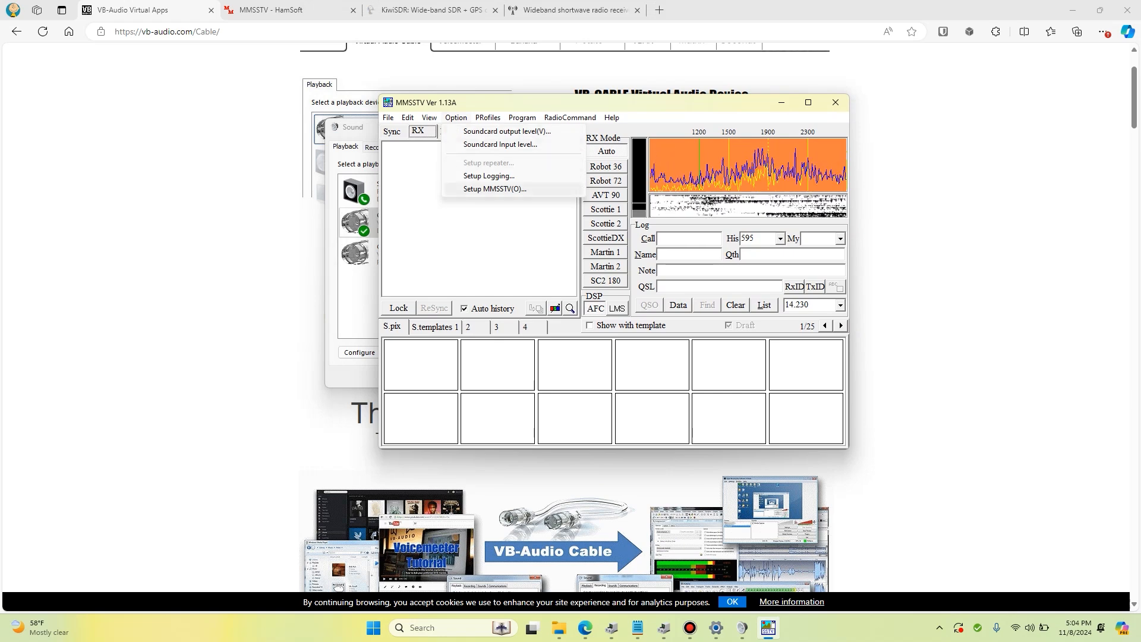
click(495, 189)
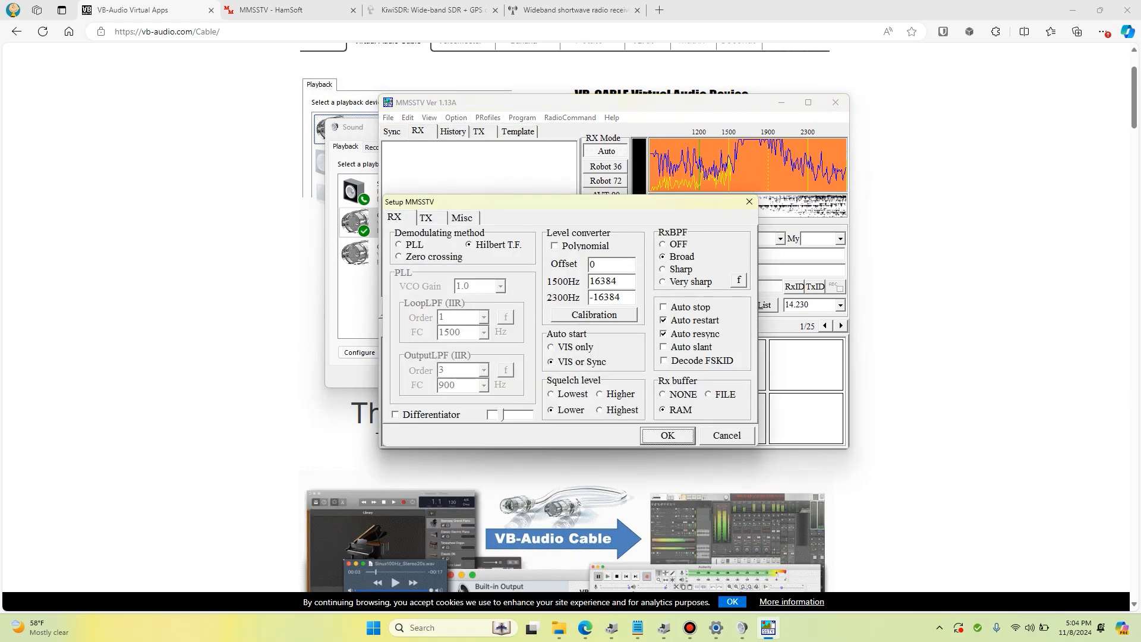
click(462, 218)
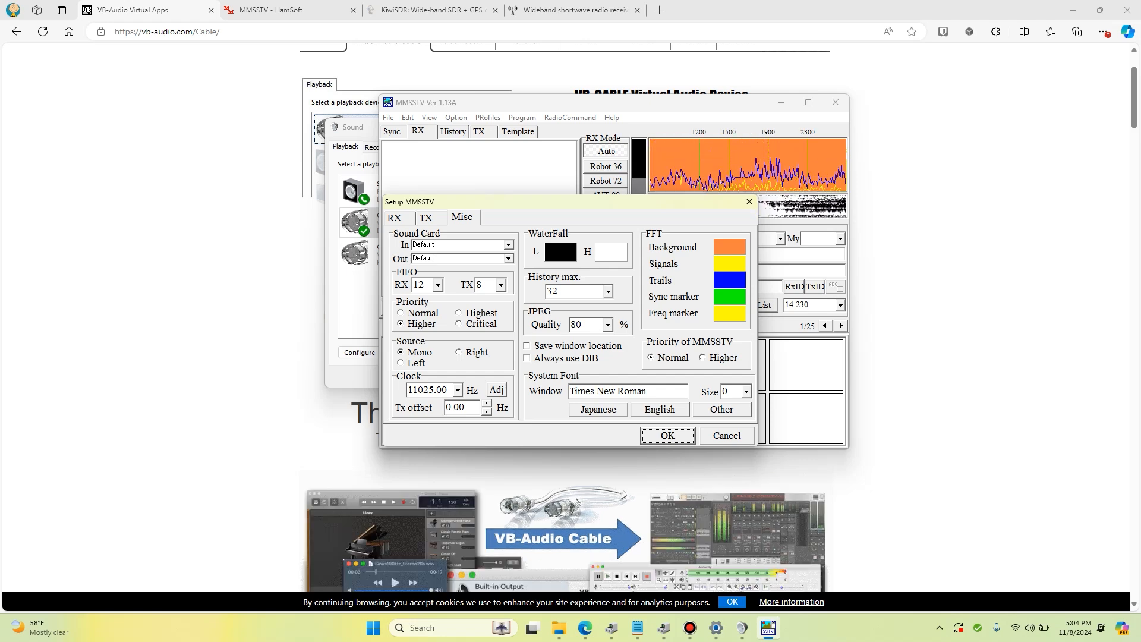
click(508, 245)
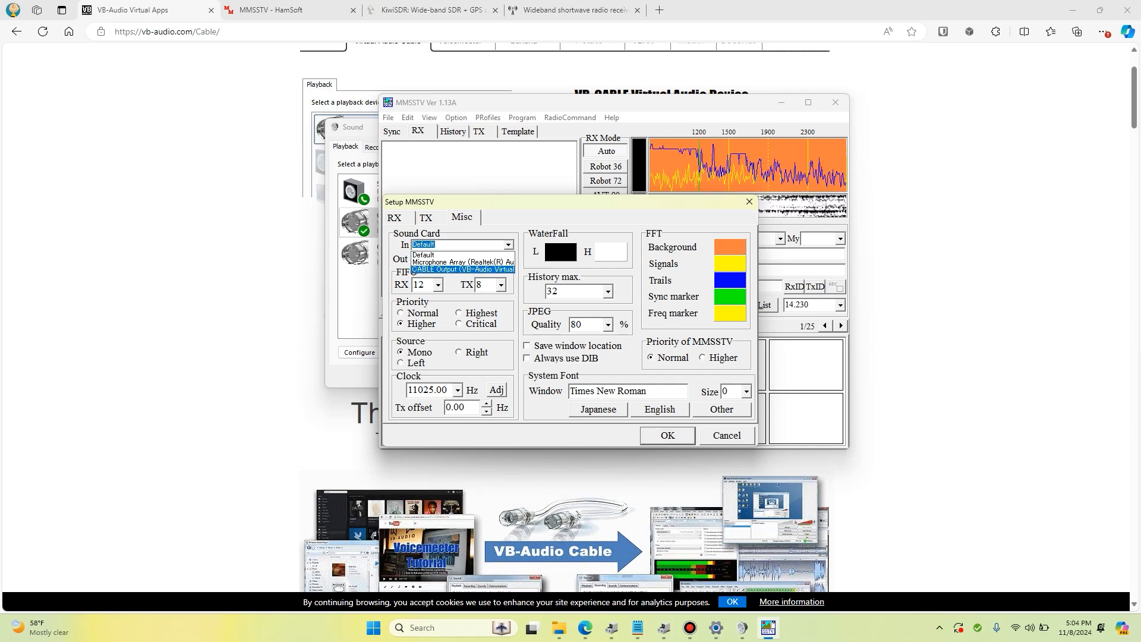
key(Return)
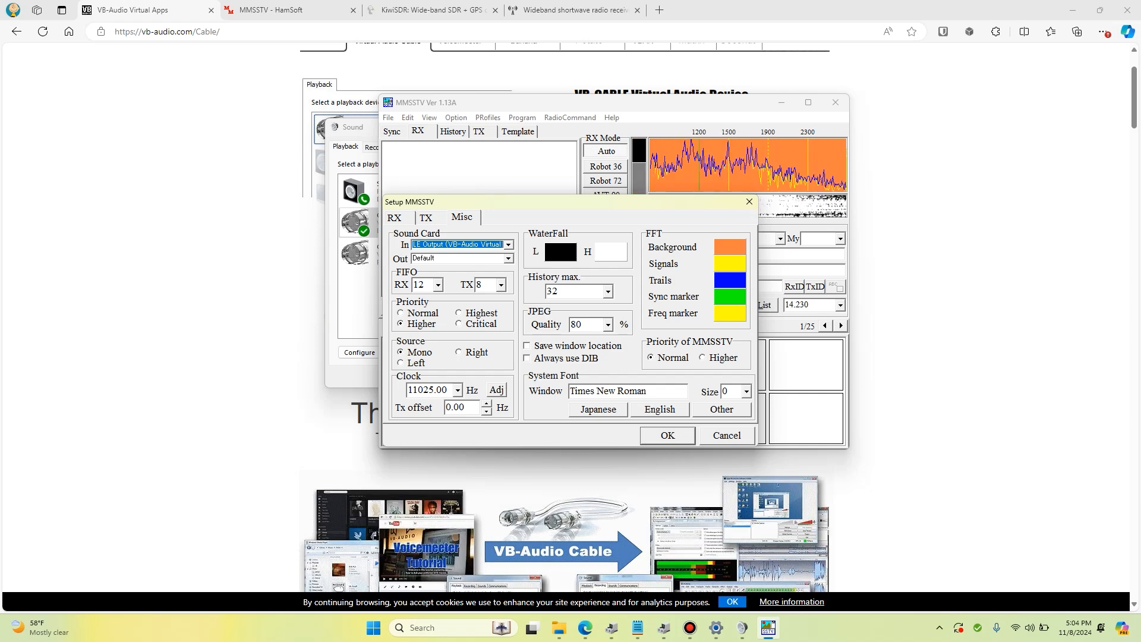
key(Return)
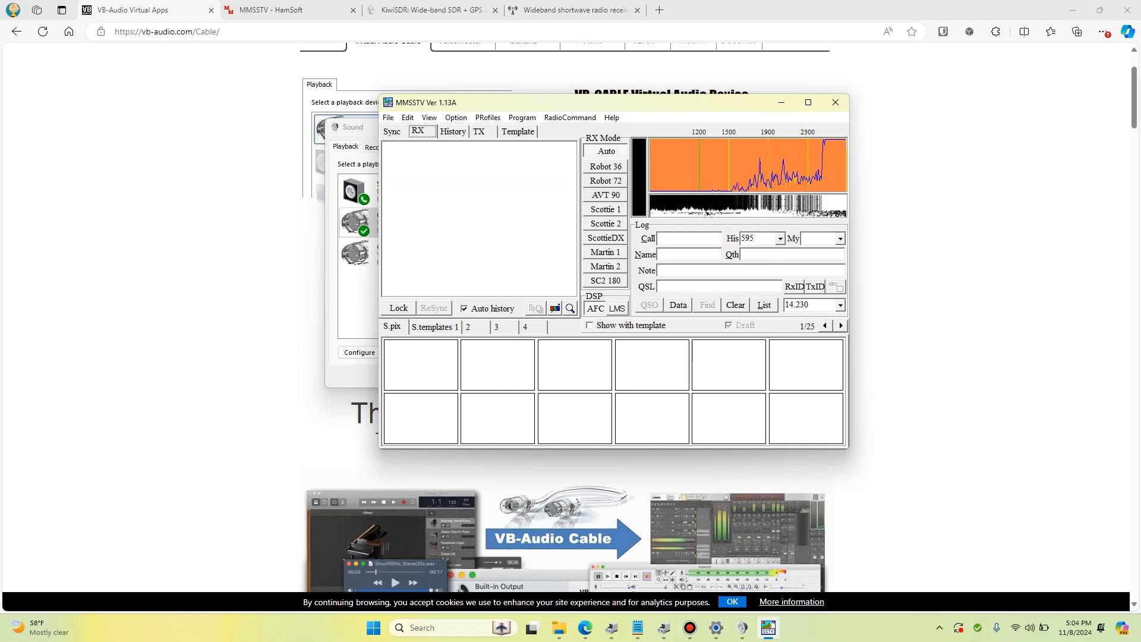
Check the CABLE Input playback device and its available options in the Sound window
click(742, 628)
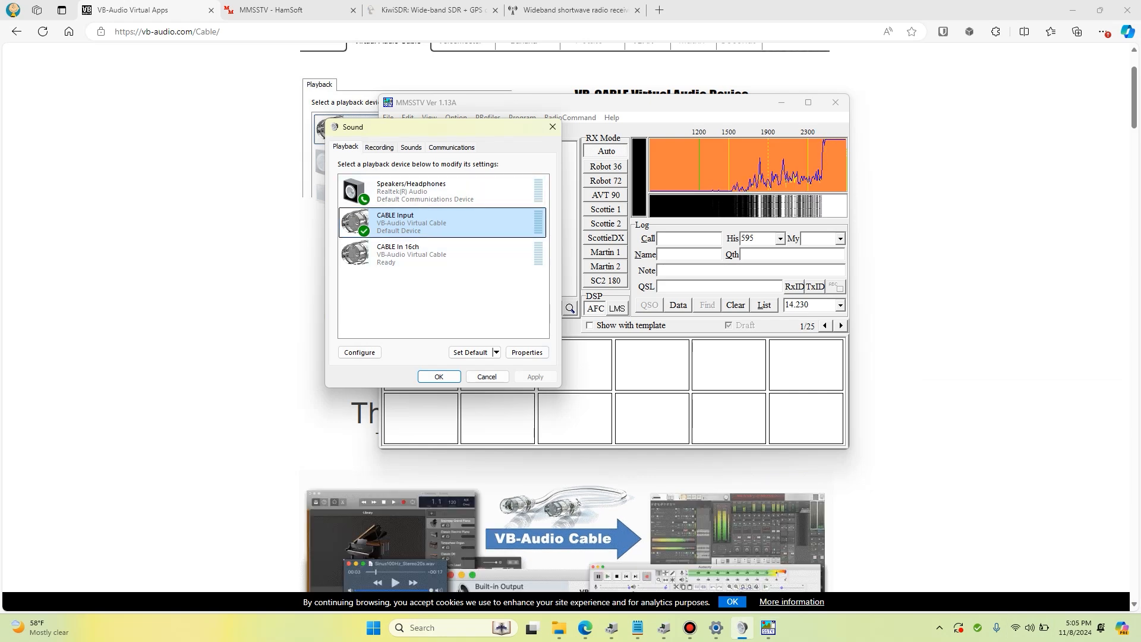
right_click(406, 226)
key(Escape)
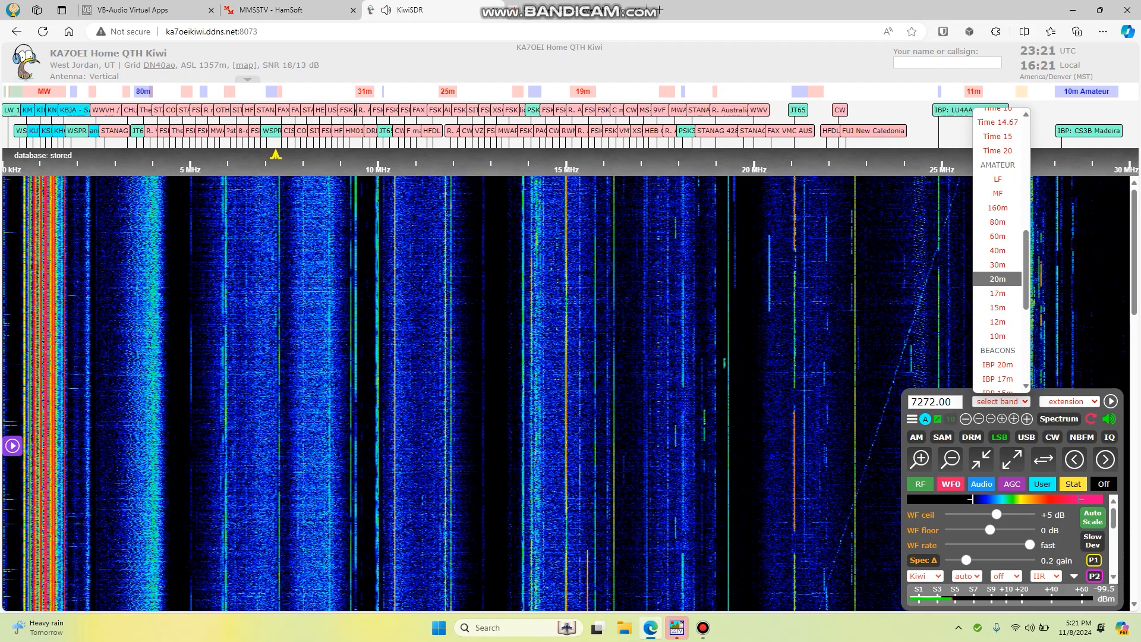
On the KiwiSDR page, select the 20m amateur band and use the DX community database labels to tune to SSTV at 14230 kHz
click(998, 279)
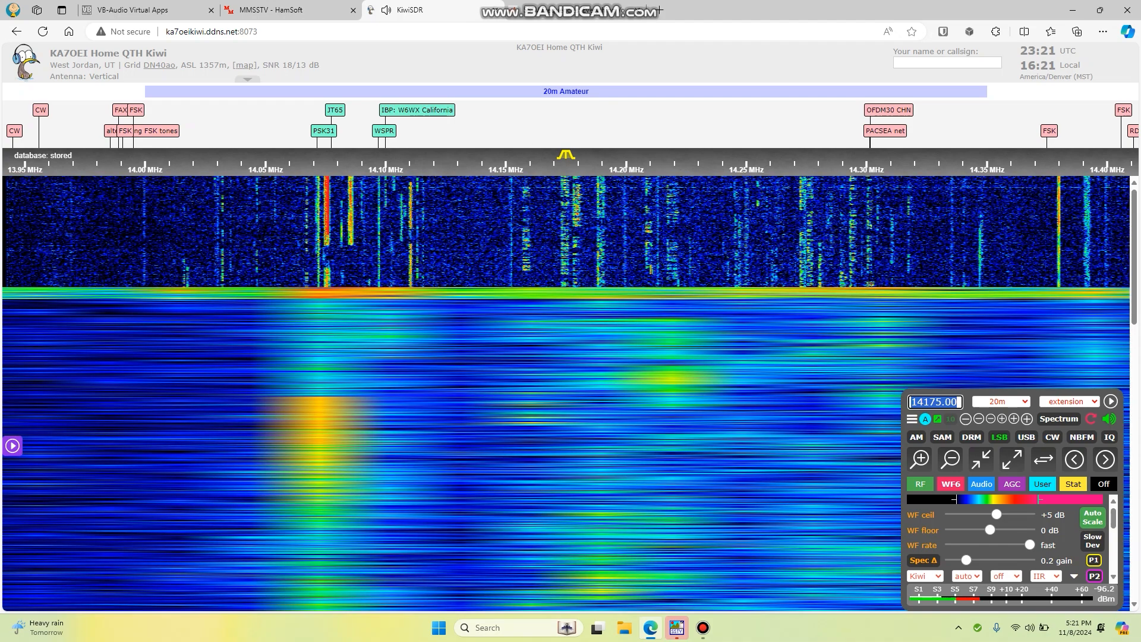
right_click(511, 163)
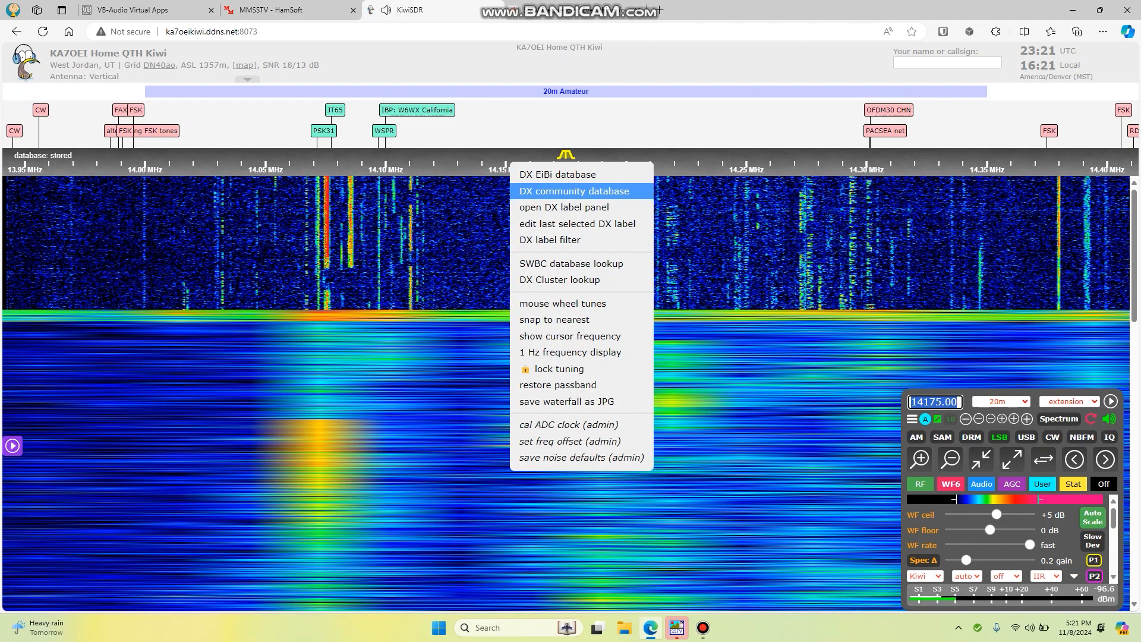
click(574, 191)
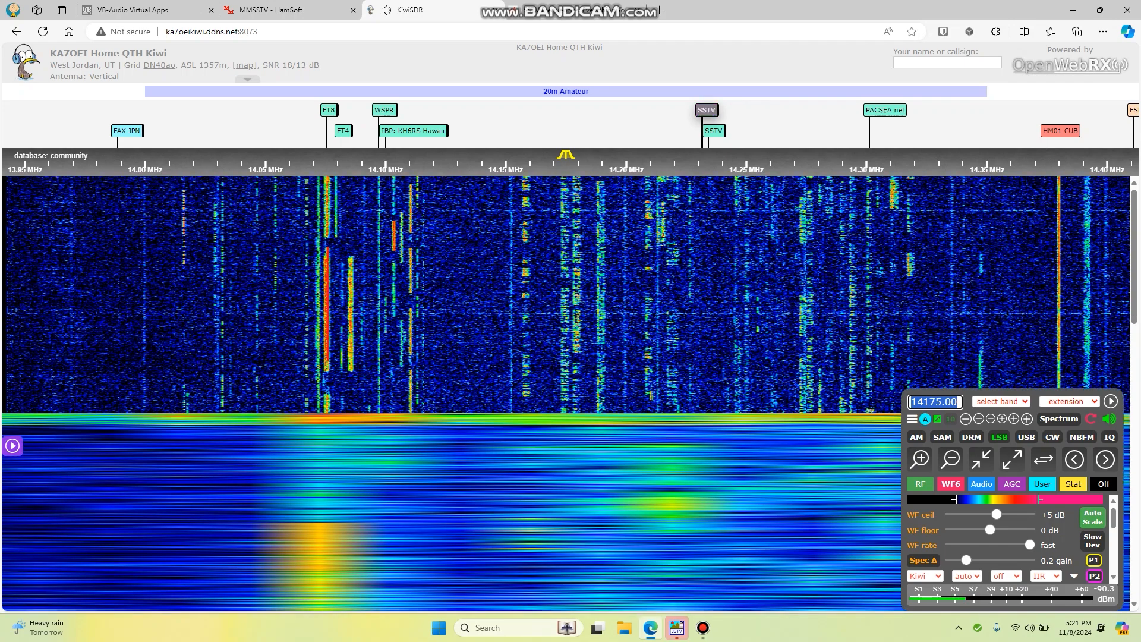
click(706, 109)
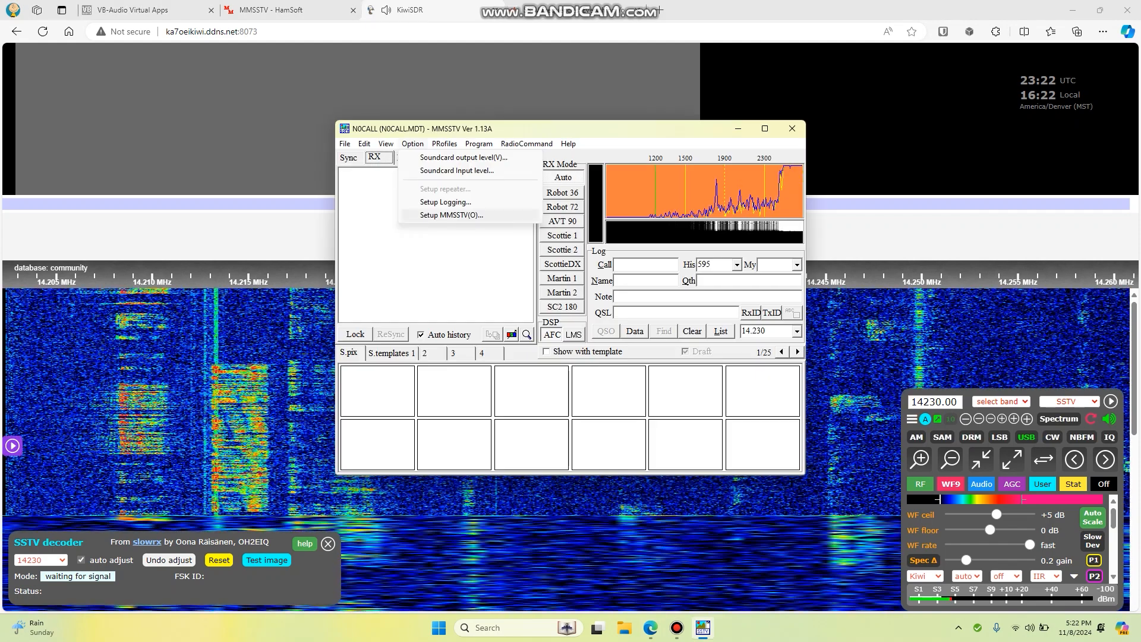
Switch to MMSSTV, review its sound card settings and close the setup
key(Return)
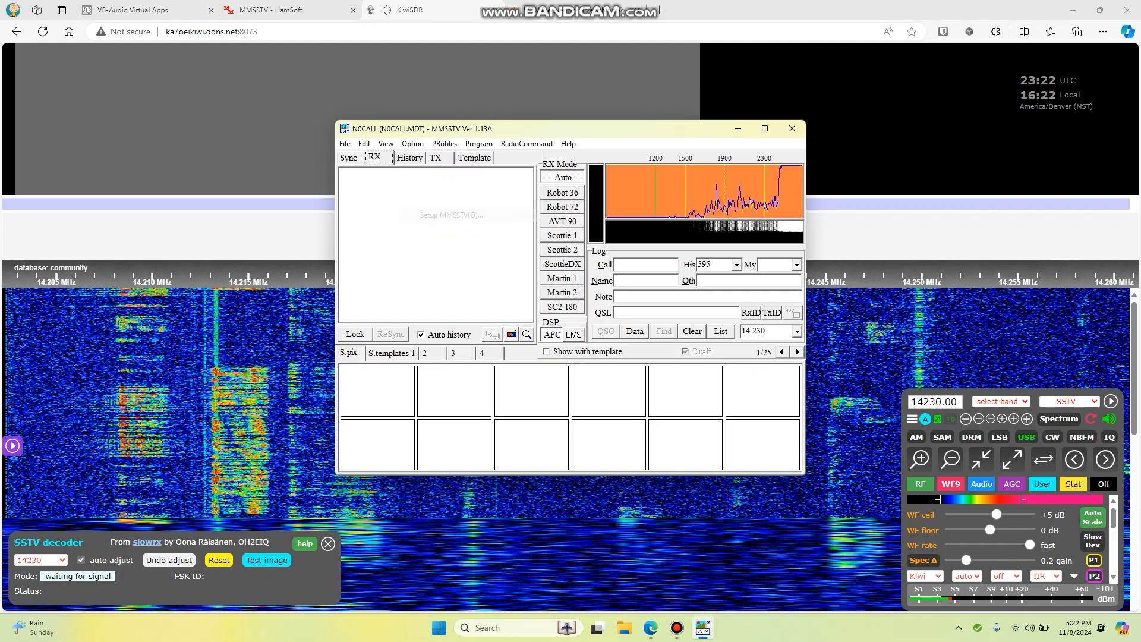
click(461, 218)
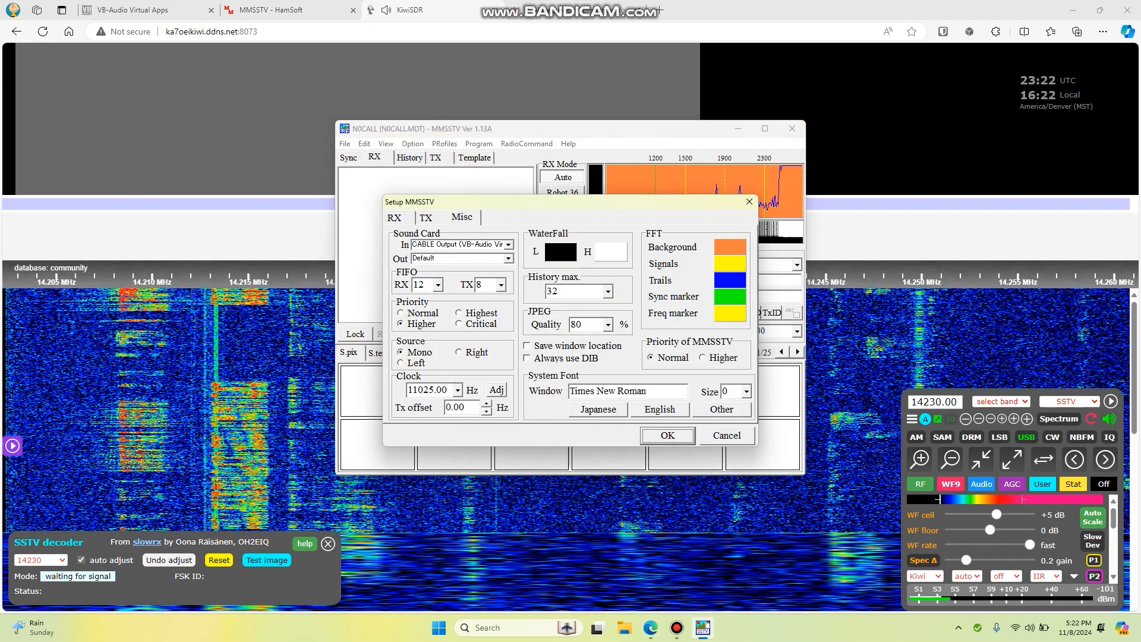
click(668, 436)
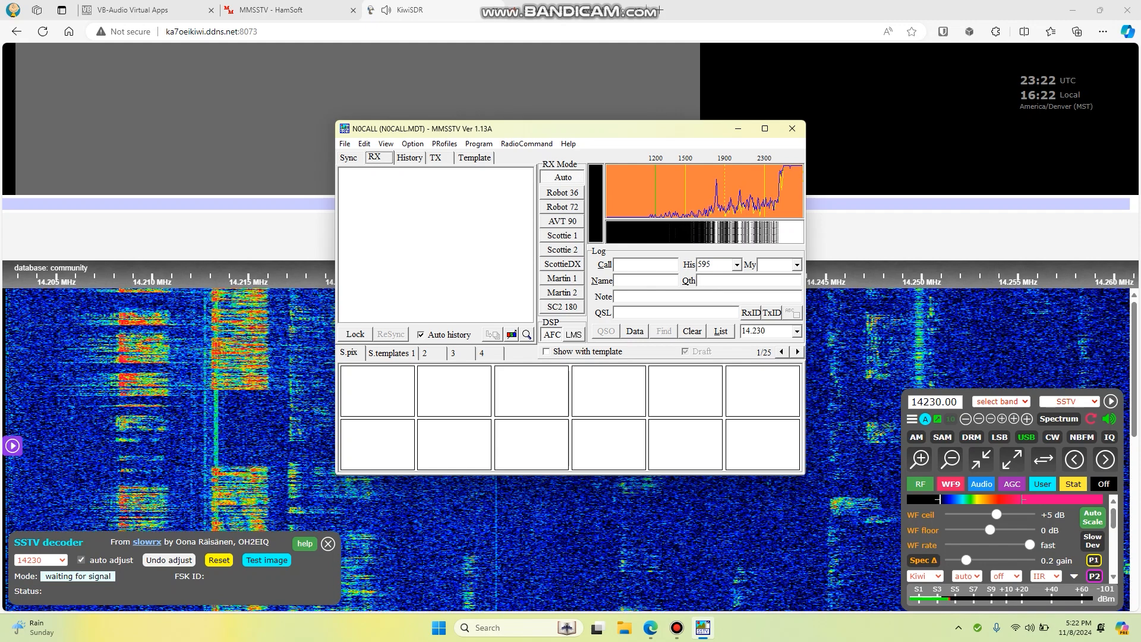
Move the MMSSTV window clear of the KiwiSDR frequency labels and tune the receiver to SSTV at 14233 kHz
click(703, 628)
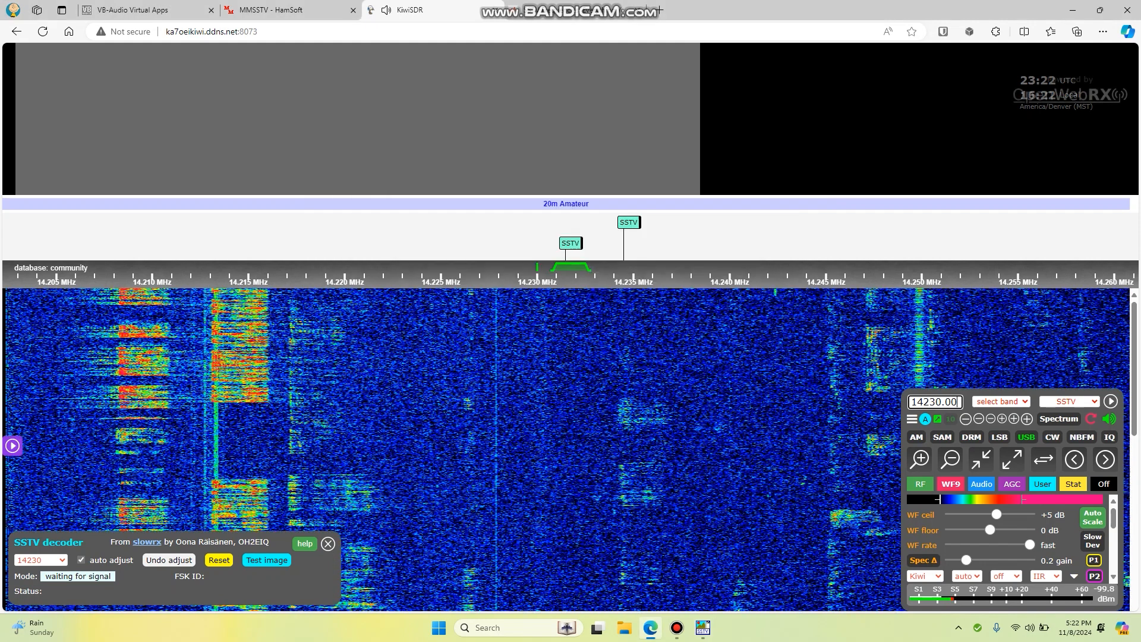
click(703, 628)
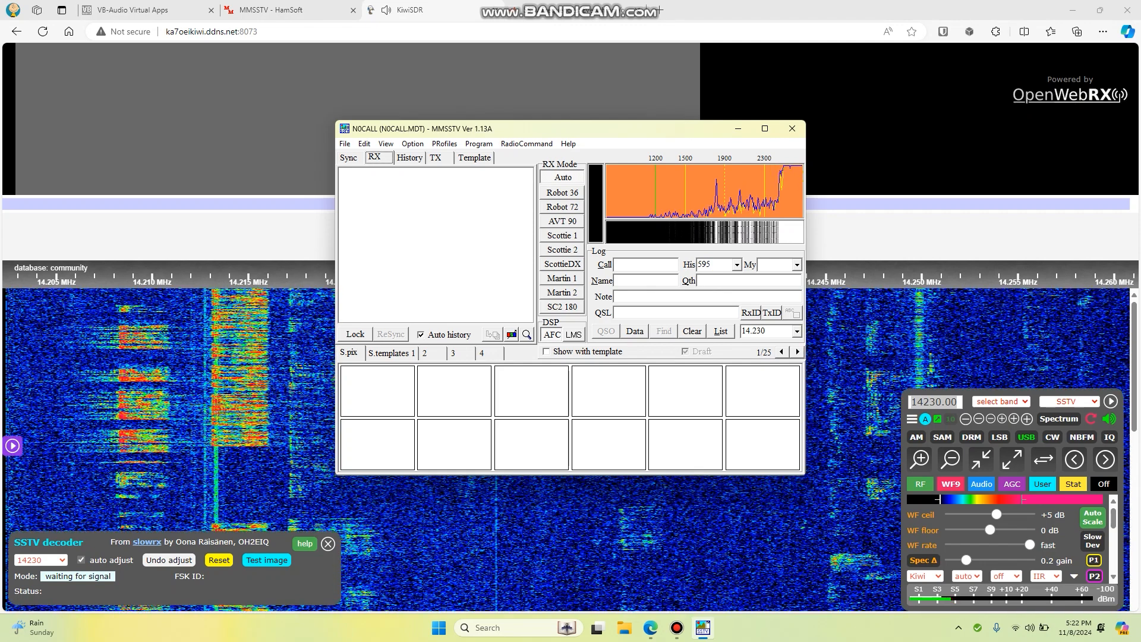
drag(554, 127, 940, 199)
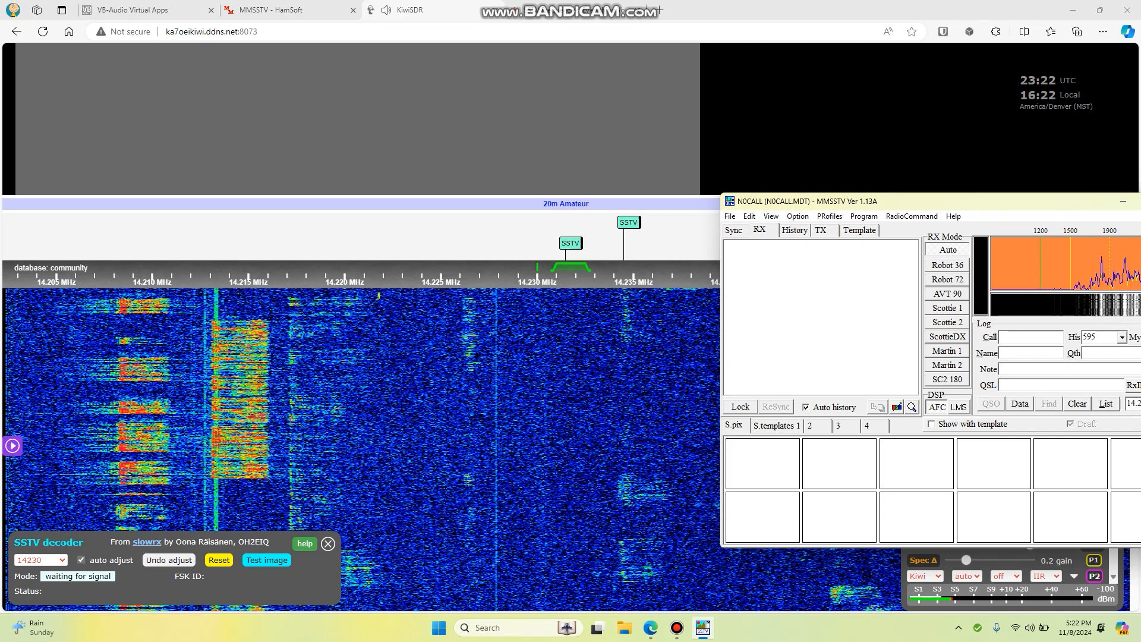
click(629, 222)
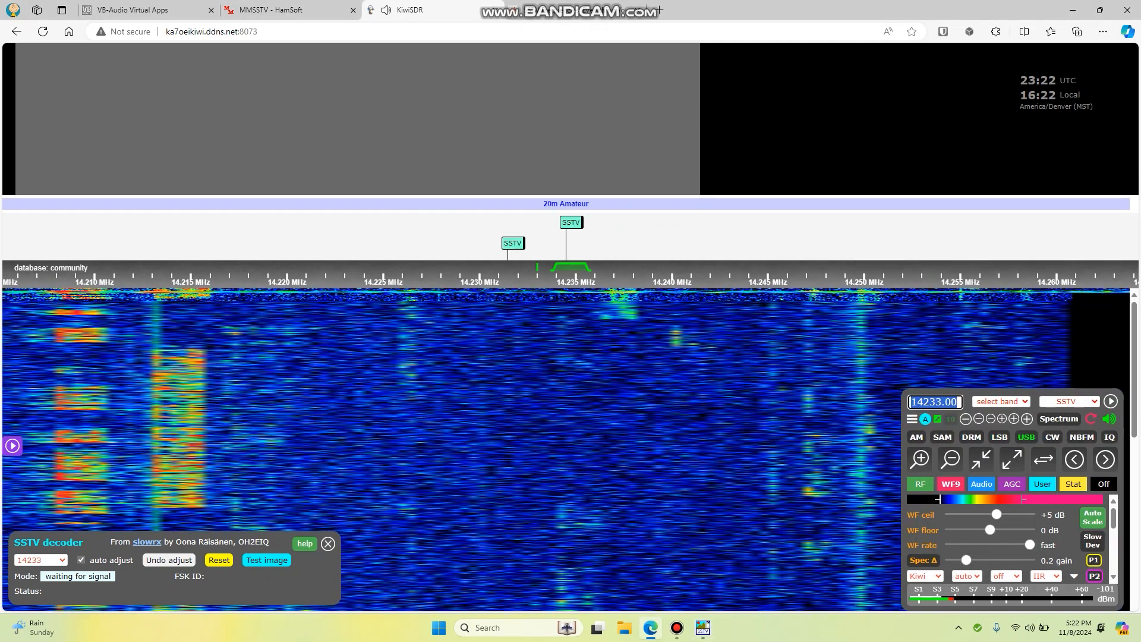
Bring MMSSTV in front of the KiwiSDR page and reposition its window so it is fully visible beside the waterfall
key(alt+Tab)
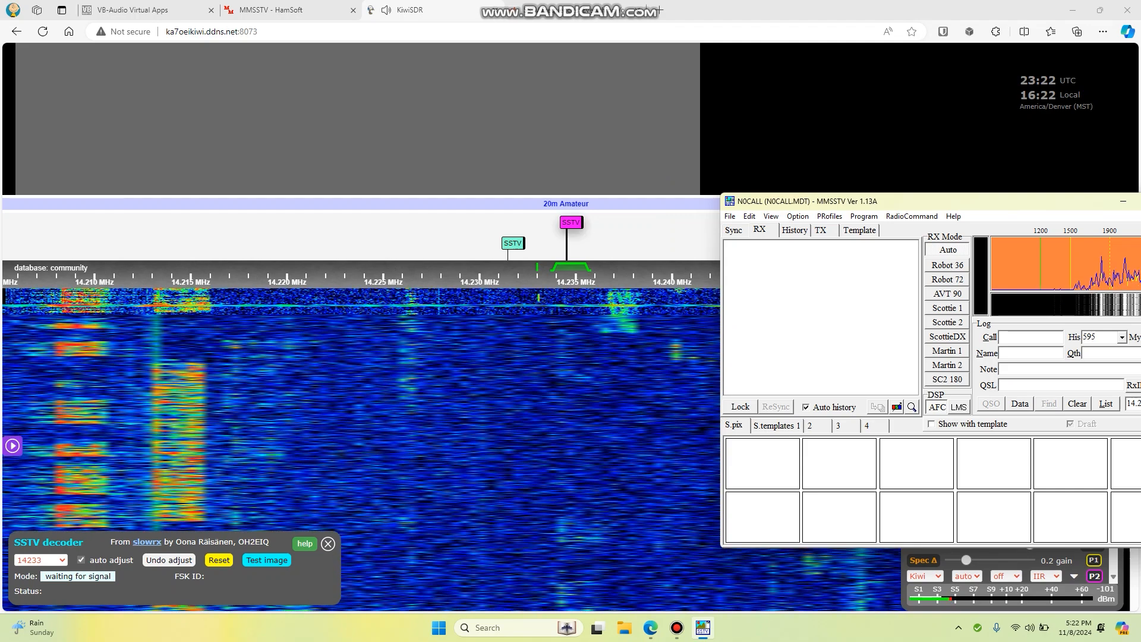
drag(864, 204, 792, 97)
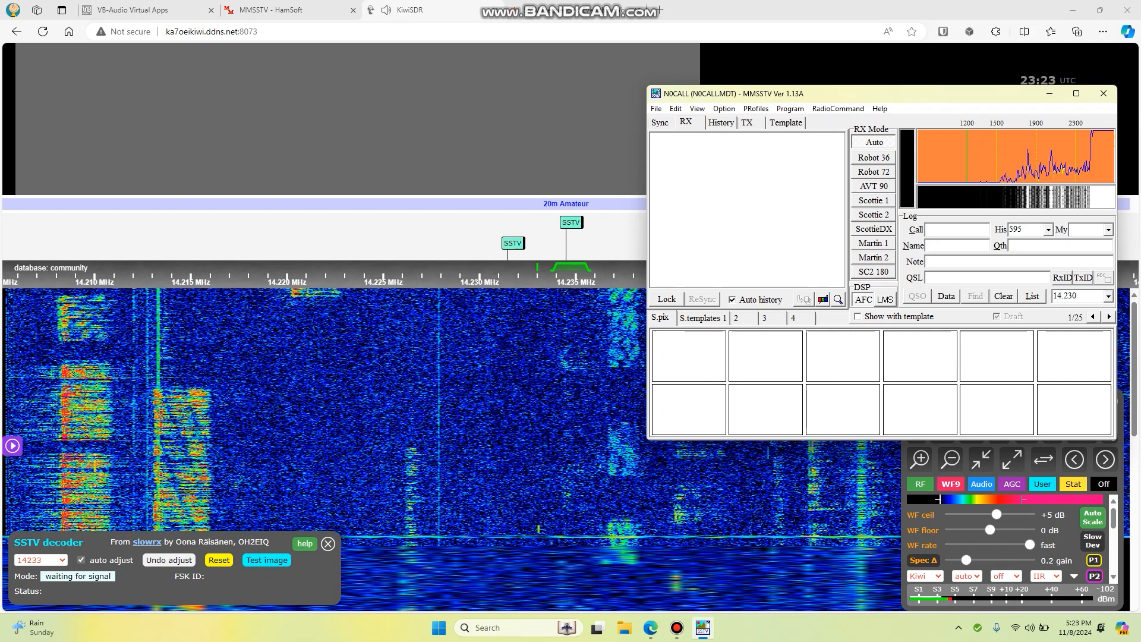
click(678, 628)
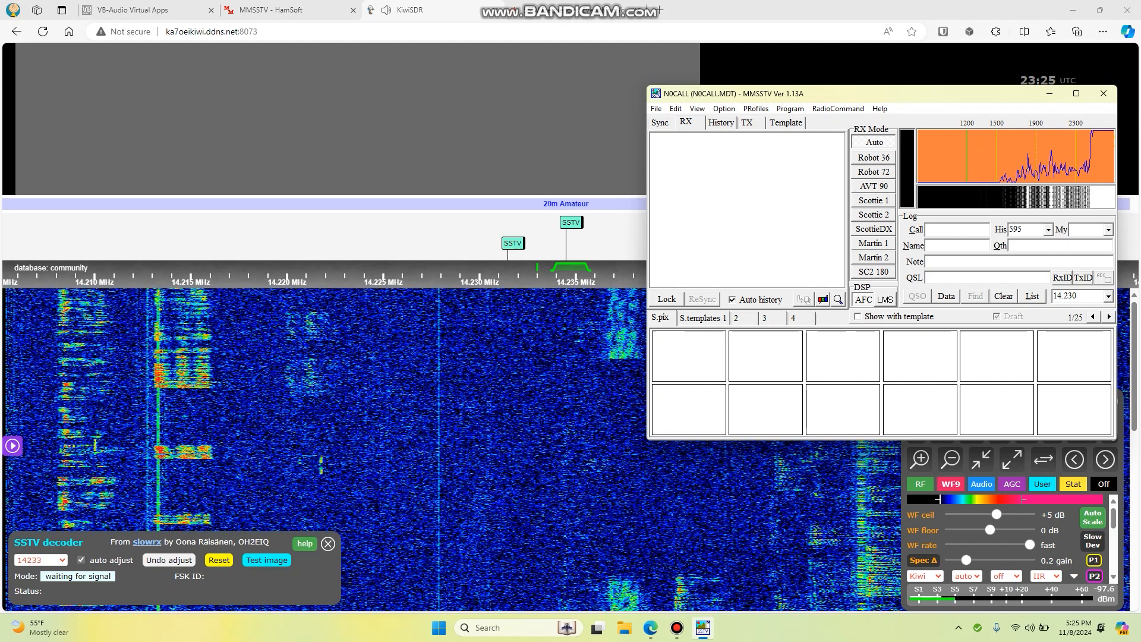
drag(761, 96, 734, 149)
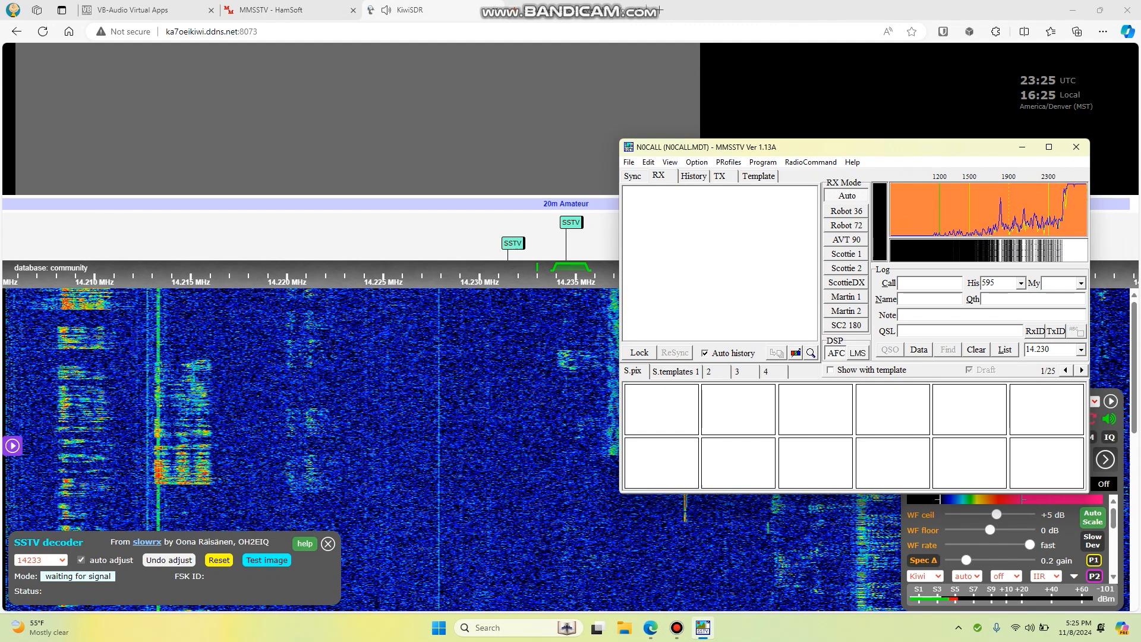
drag(734, 149, 758, 146)
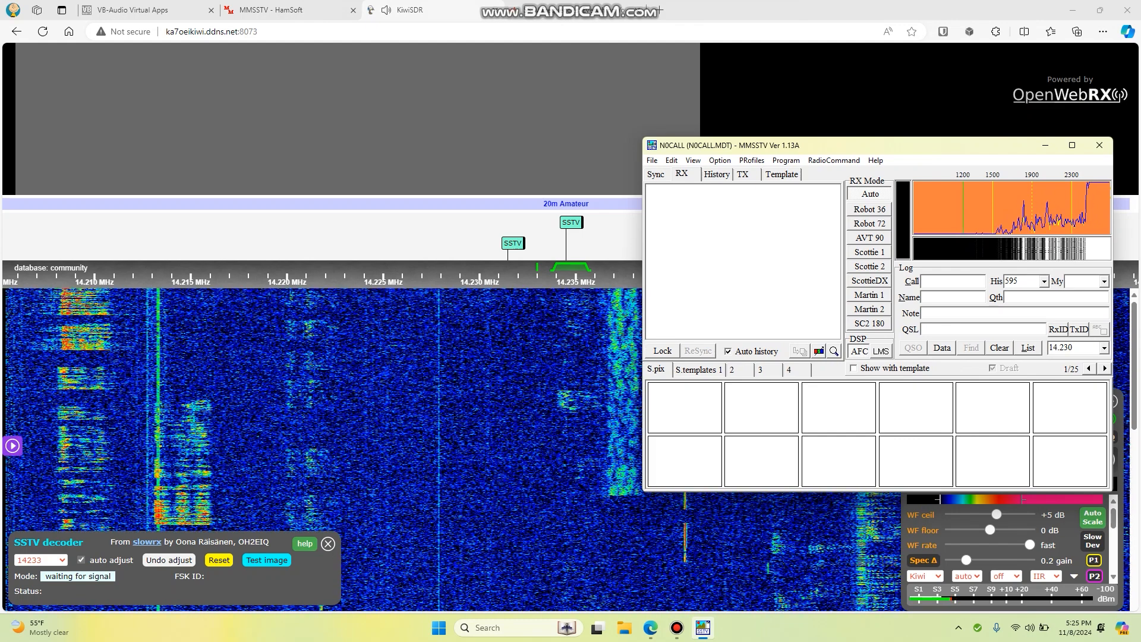
drag(767, 151, 757, 149)
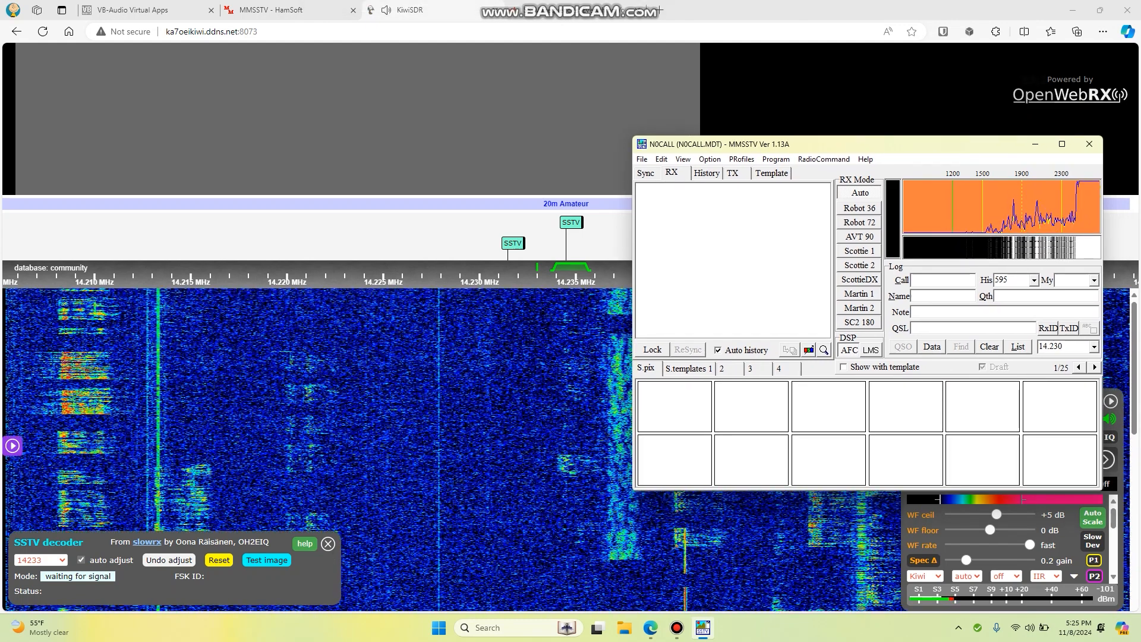
key(alt+Tab)
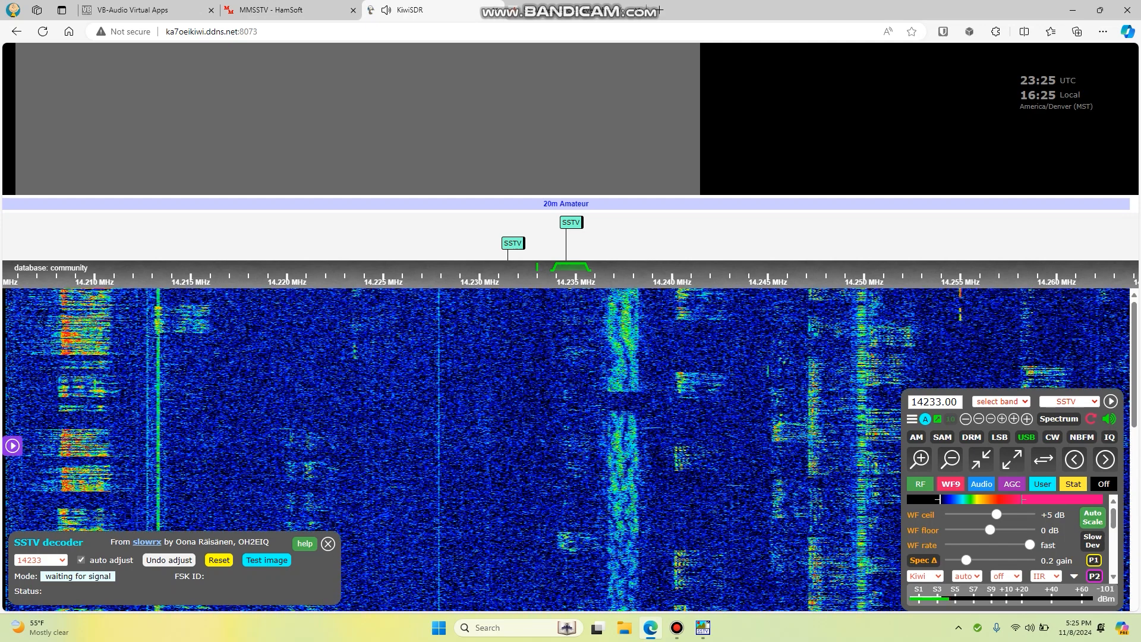
key(alt+Tab)
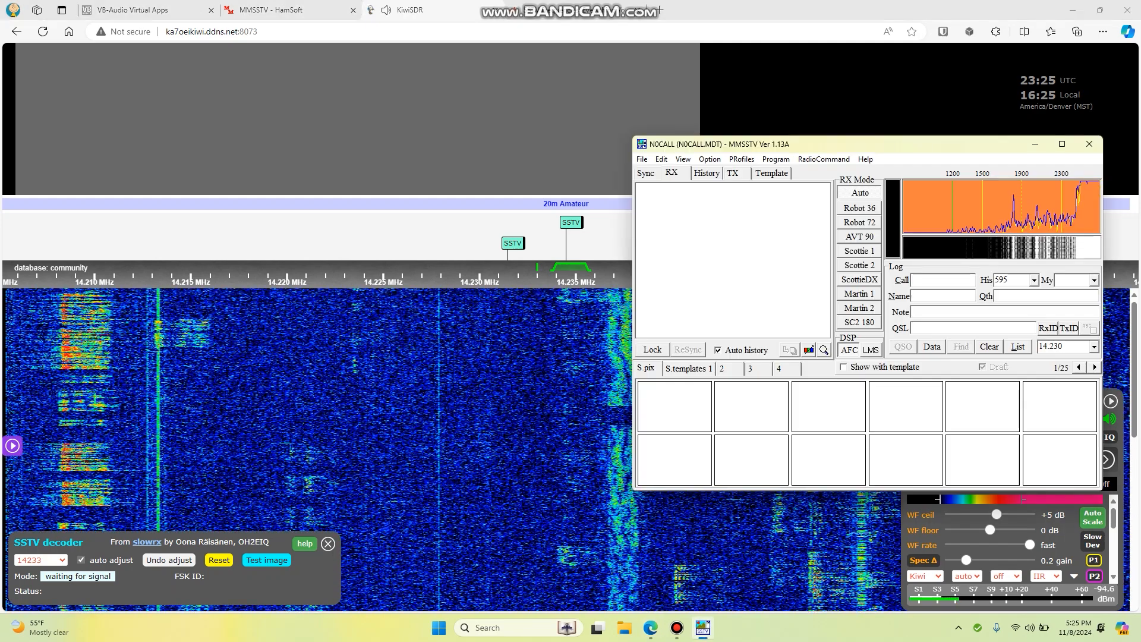